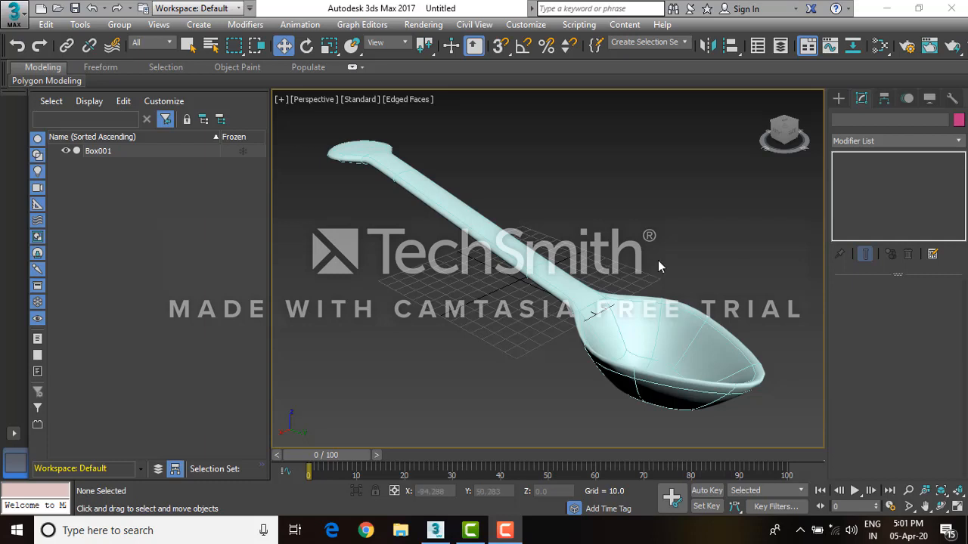
Select the spoon model and delete it from the scene
drag(660, 293, 695, 345)
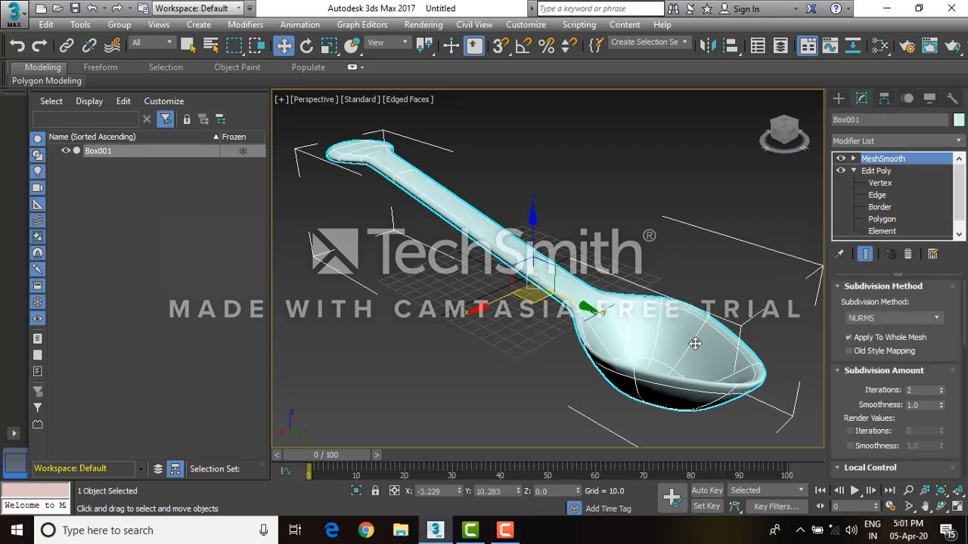
key(Delete)
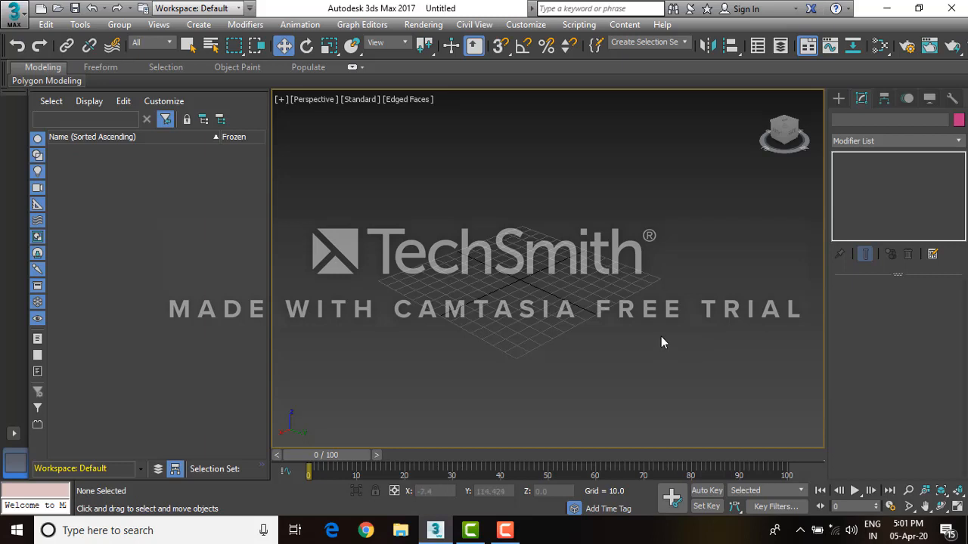
Switch to Notepad and add the lines 'surface shader' and 'volumetric shader' below 'shader'
click(505, 530)
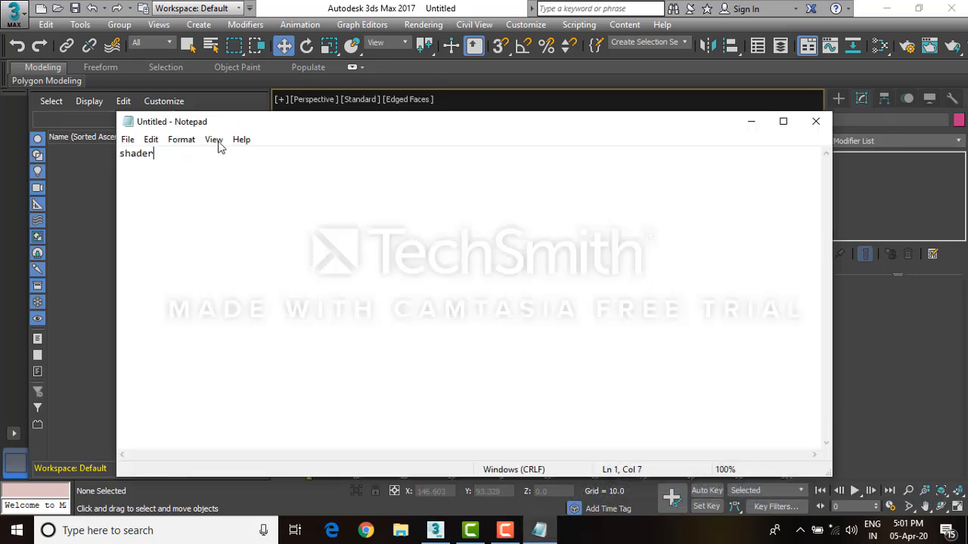
drag(261, 121, 296, 131)
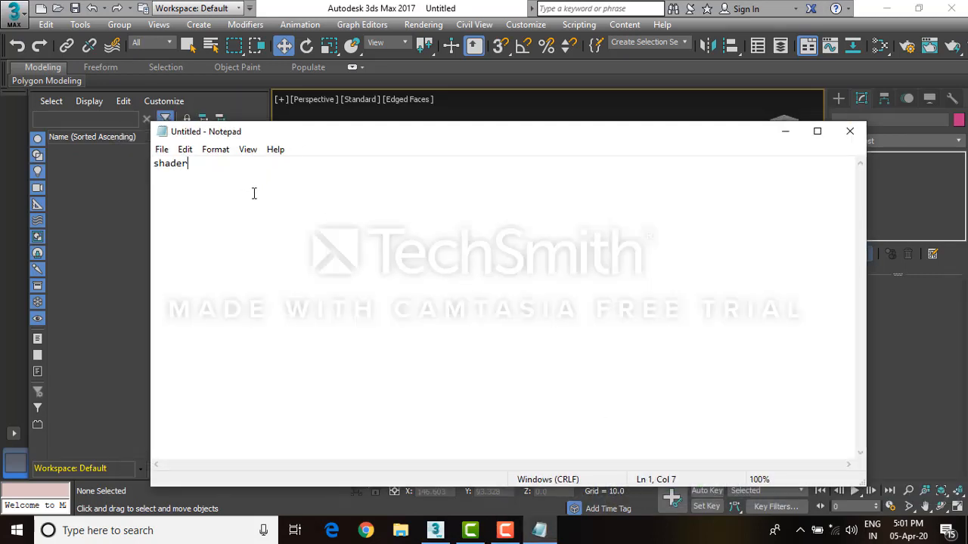
key(Return)
text(surface shader)
key(Return)
text(volu)
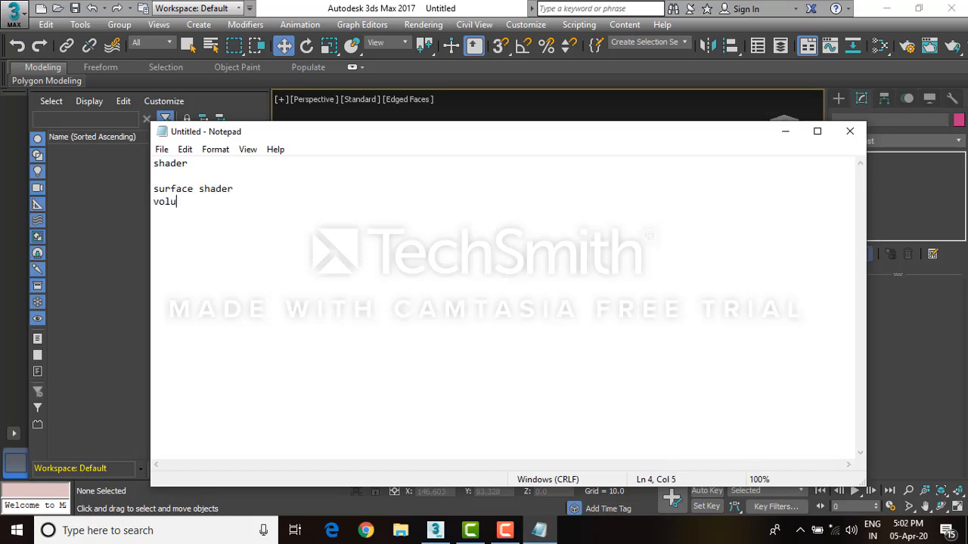
text(metric shader)
Add a 'diffuse' note with 'color of the object' on the line beneath it
key(Return)
key(Return)
key(Return)
text(diffus)
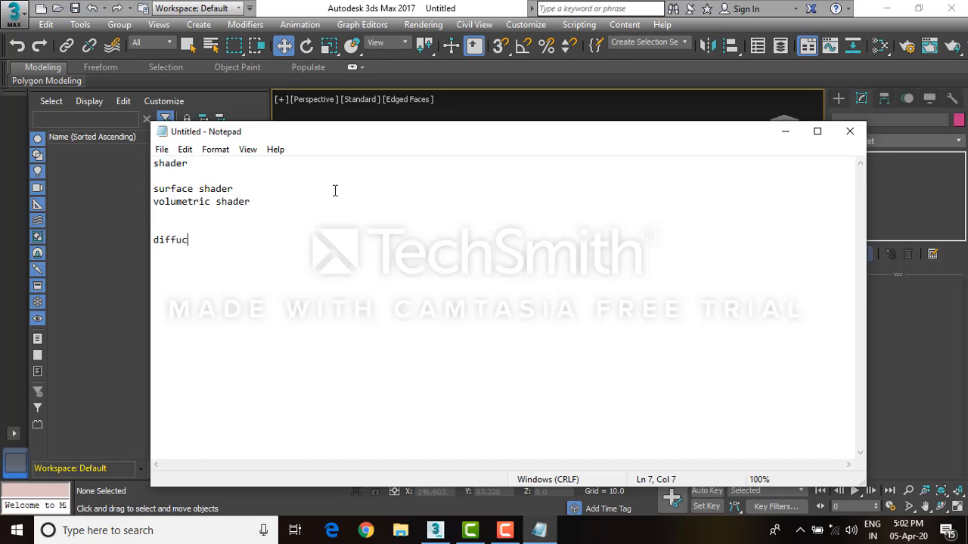
key(BackSpace)
text(se)
key(Return)
text(color of the object)
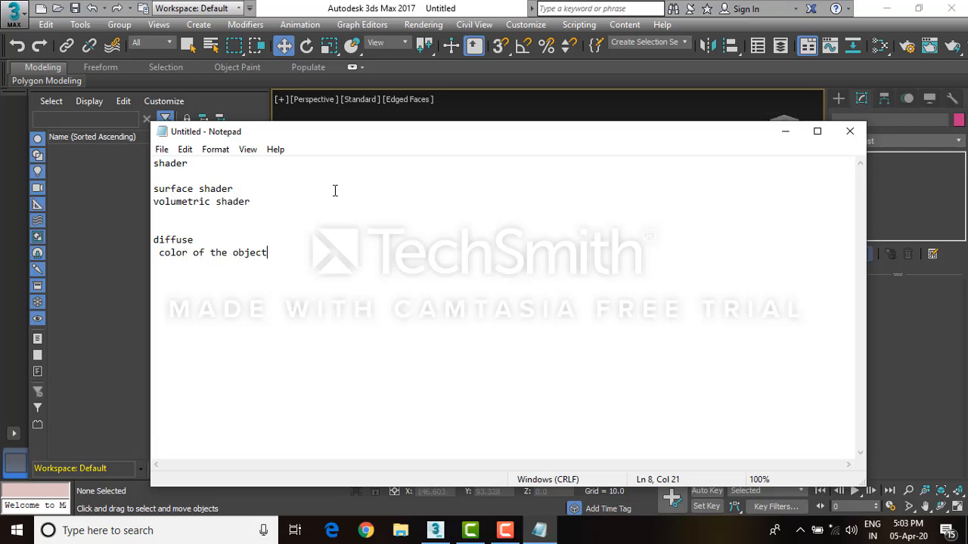
Add a 'specular' note with 'glossy heighlight' on the line beneath it
key(Return)
key(Return)
text(specular)
key(Return)
text(gloss)
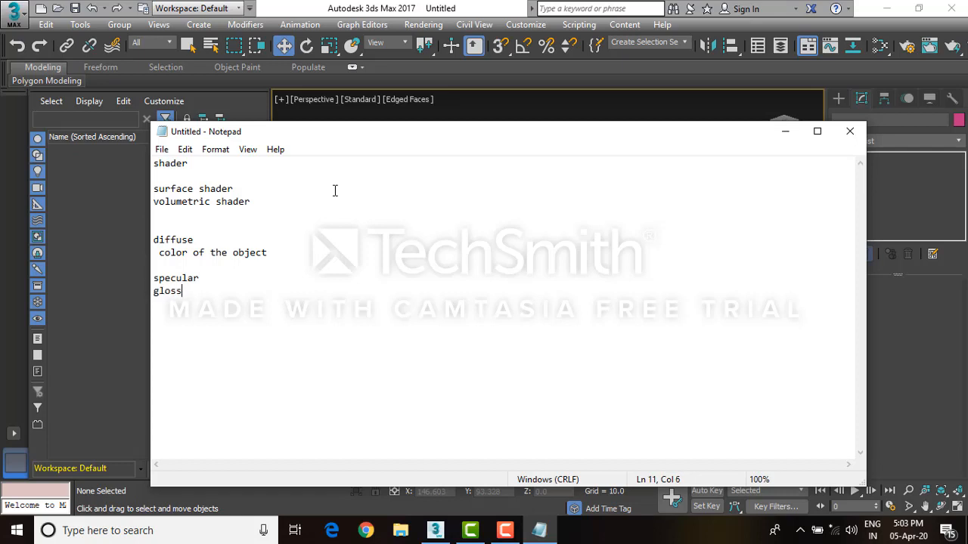
text(y heighlight)
Add an 'ambient' note with 'darker color' on the line beneath it
key(Return)
key(Return)
text(ambient)
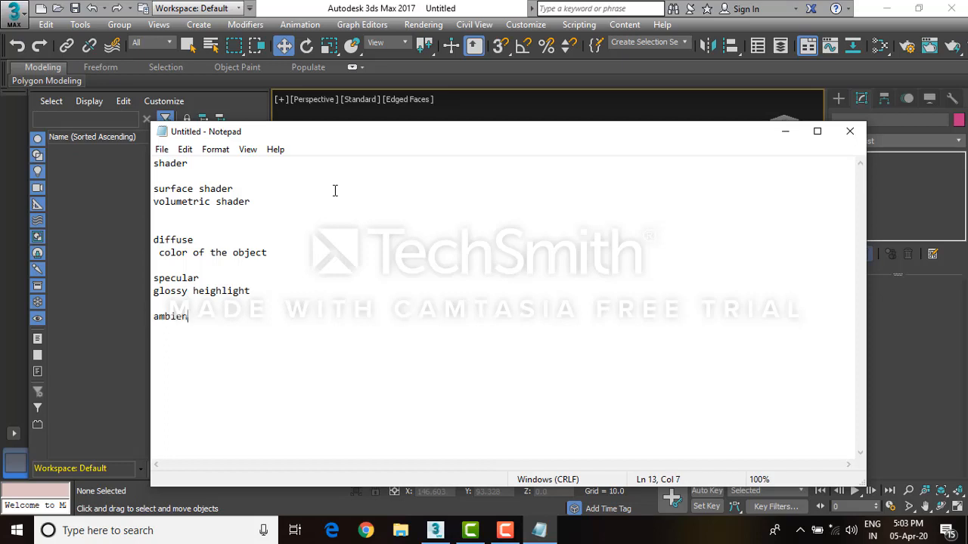
key(Return)
text(darker color)
Add the separate headings 'reflection' and 'refraction' to the notes
key(Return)
key(Return)
text(refla)
key(BackSpace)
text(ection)
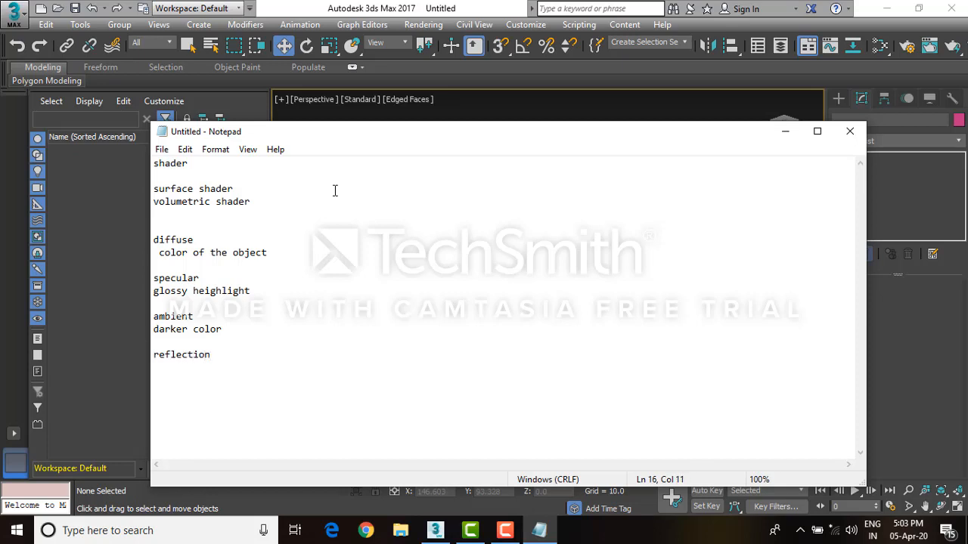
key(Return)
key(Return)
text(refraction)
Note the refraction indices 'water 1.33' and 'glass 1.52/1.517' on separate lines
key(Return)
key(Return)
text(water 1)
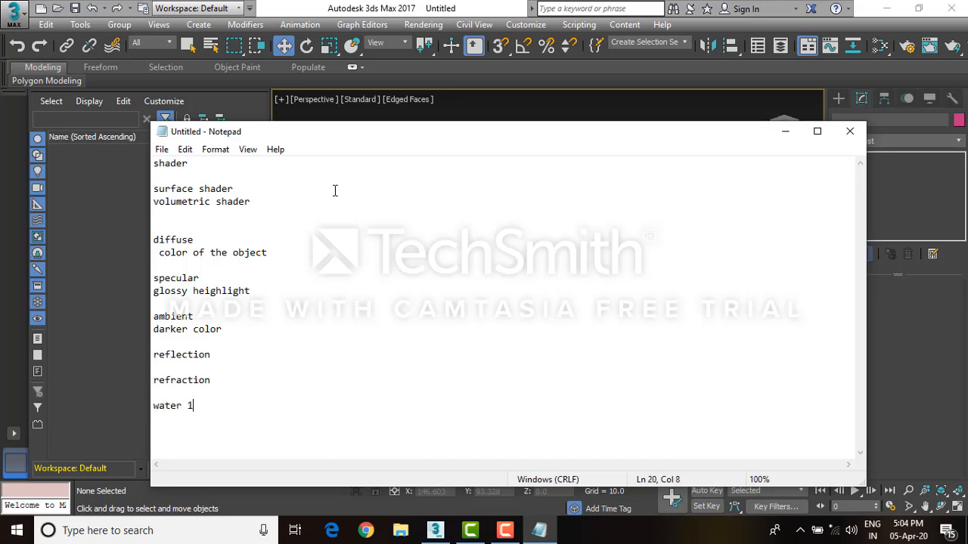
text(.33)
key(Return)
key(Return)
text(glass 1.52/1.51)
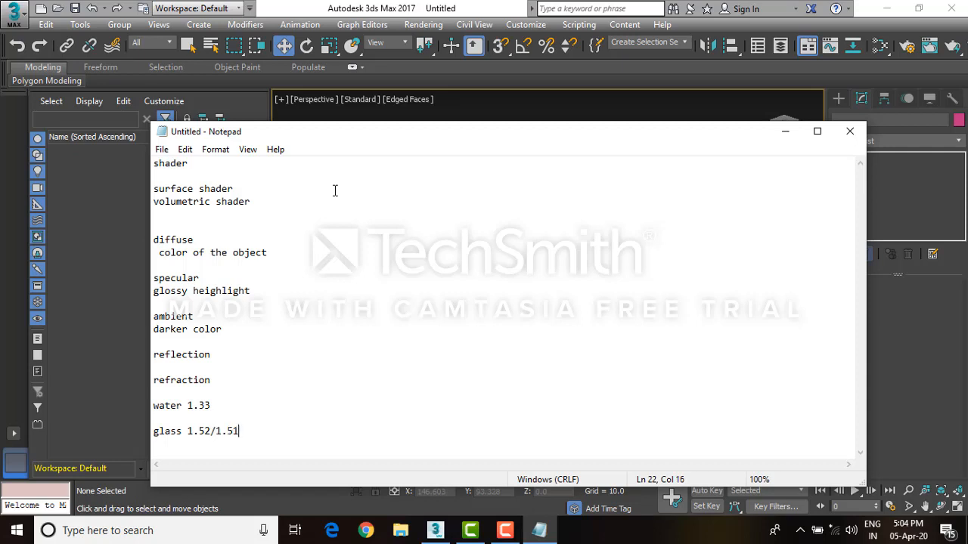
text(7)
Add the note 'diamond' with '2.3' on the line beneath it
key(Return)
text(diamonf)
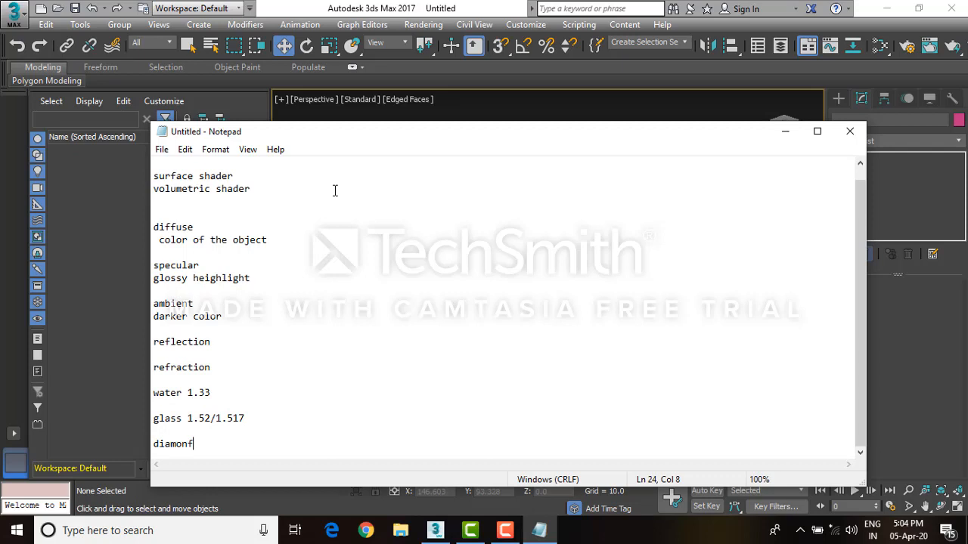
key(BackSpace)
text(d)
key(Return)
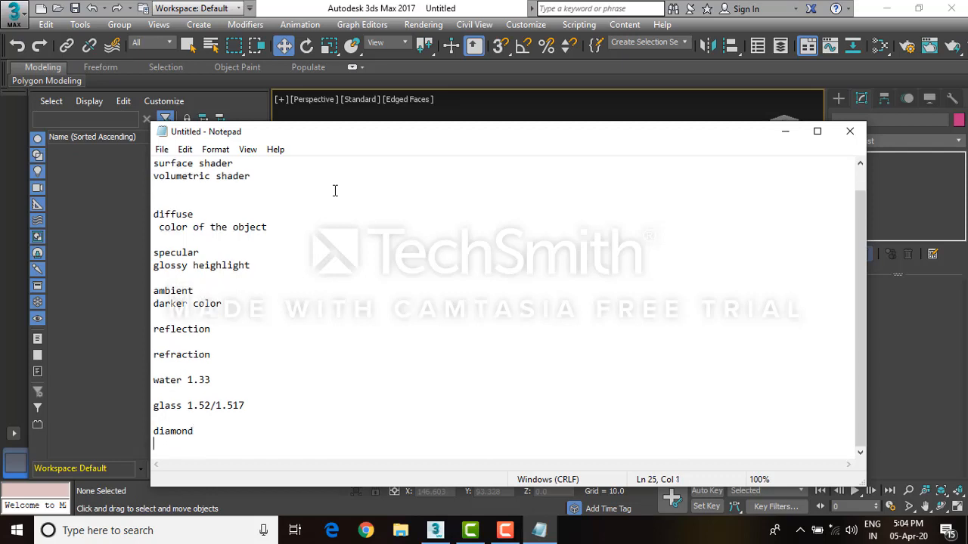
text(2.3)
key(Return)
key(Return)
Add the headings 'defraction' and 'translucency' to the notes
text(defraction)
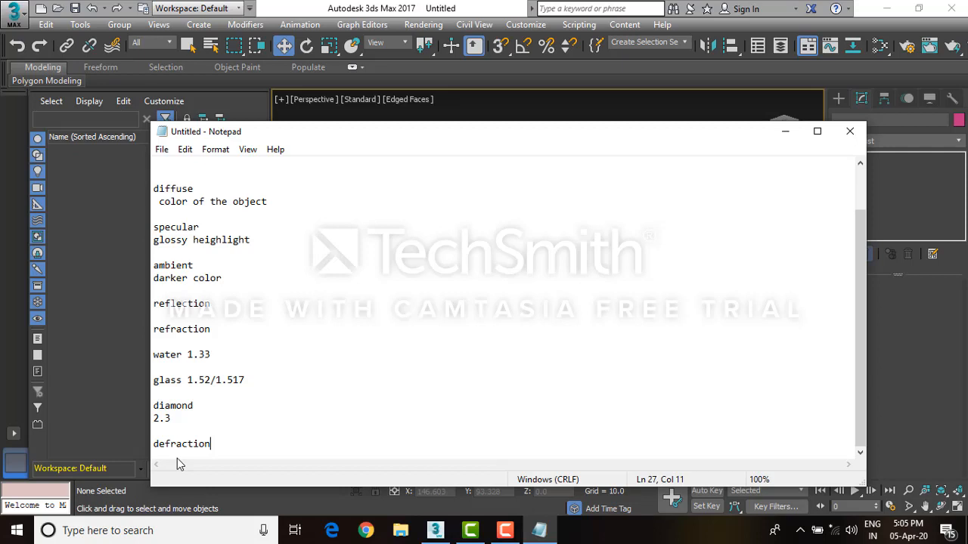
key(Return)
key(Return)
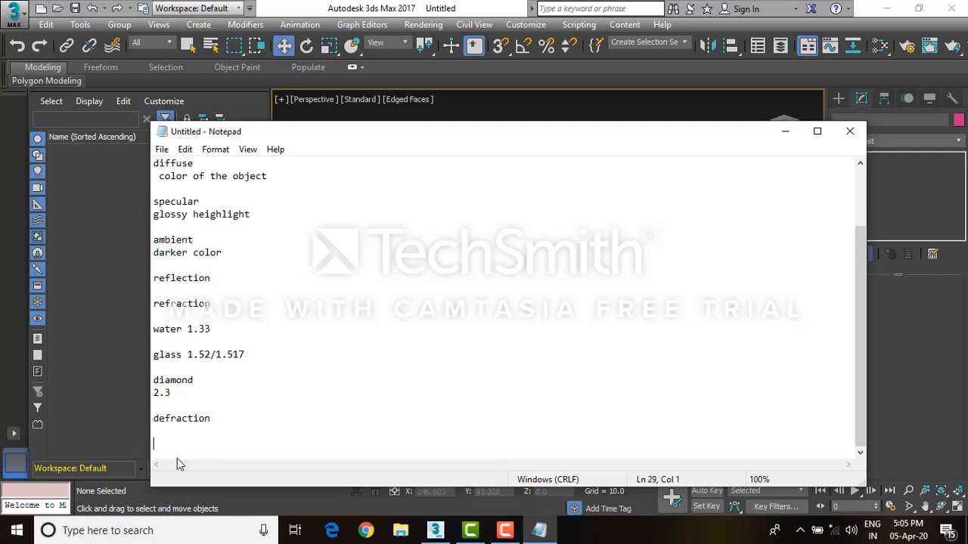
text(translucency)
key(Return)
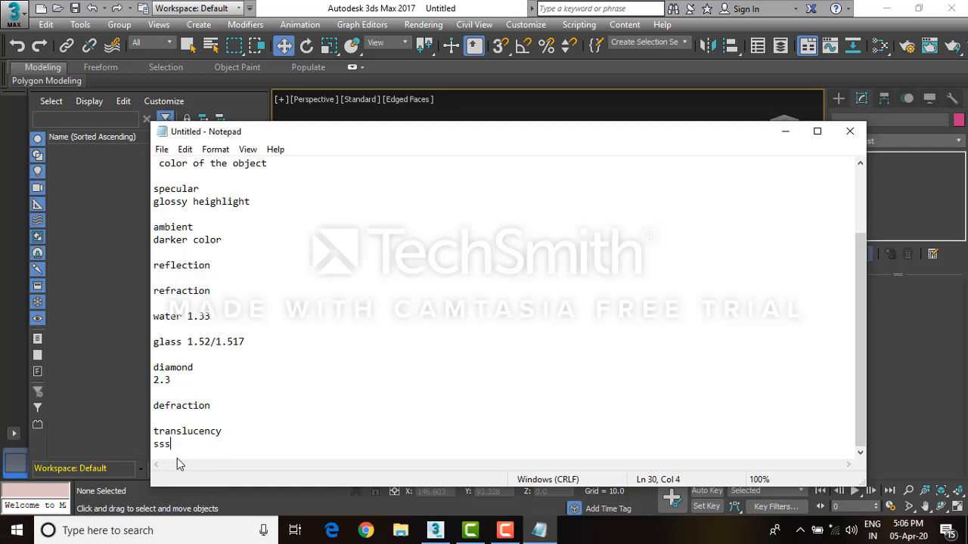
Add the line 'sss sub surface scattering' under translucency
text(sss sub surface scattering)
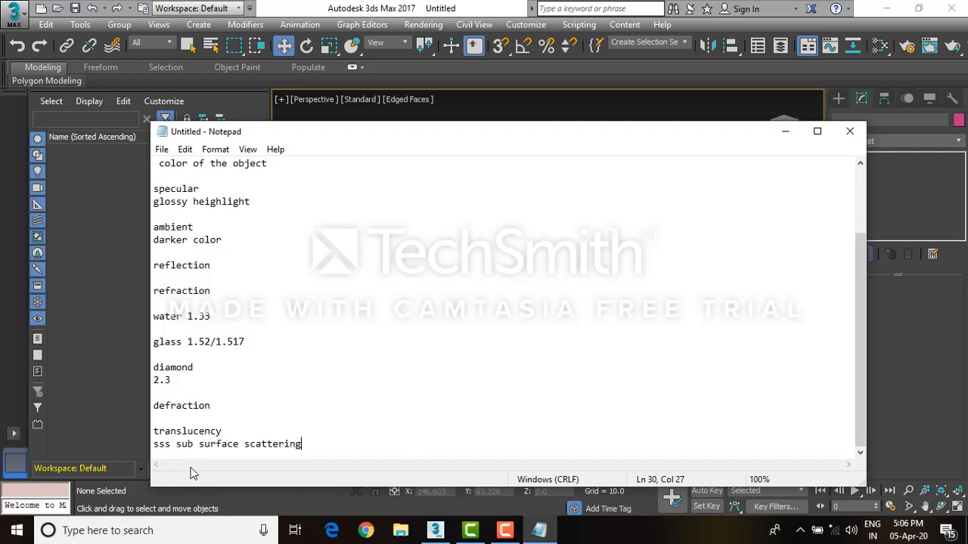
key(Return)
key(Return)
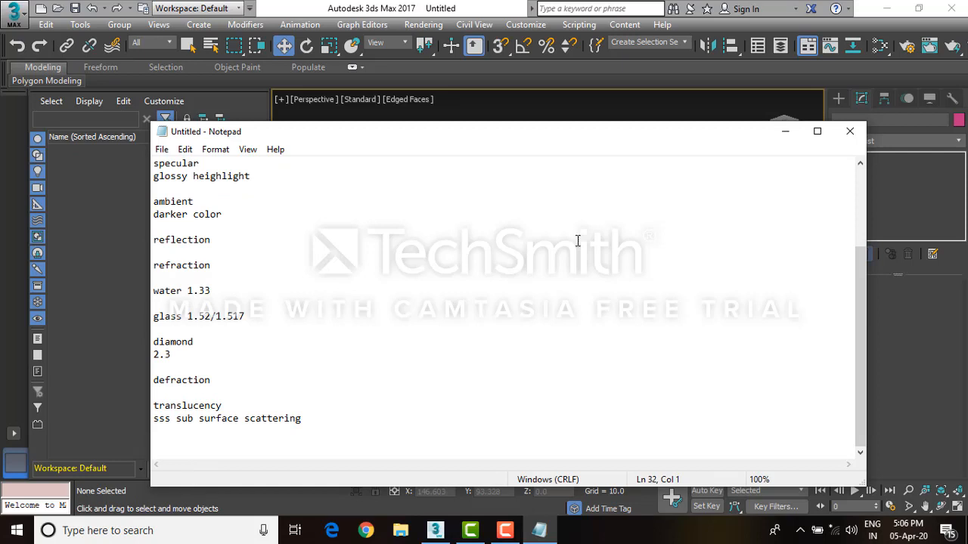
Minimize Notepad and create a plane across the grid in the perspective viewport
click(784, 136)
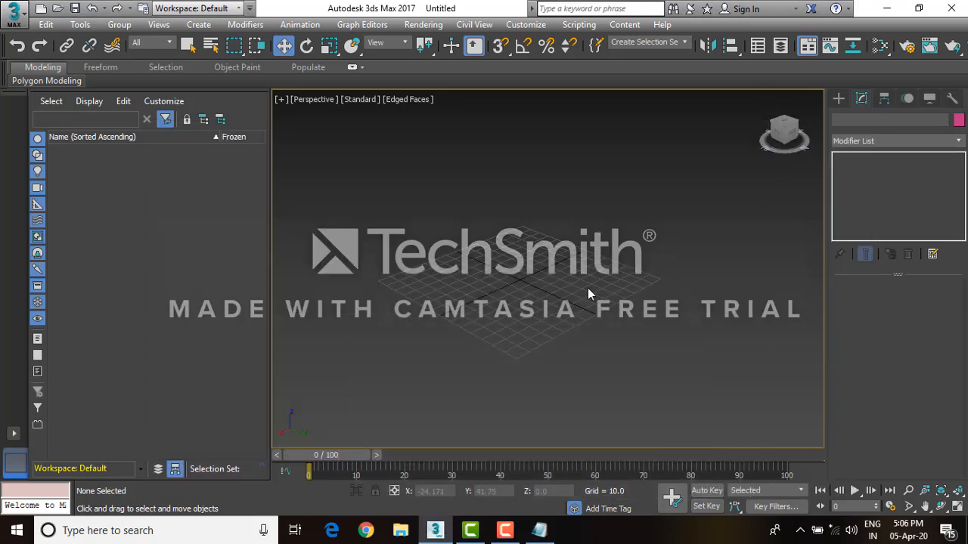
click(836, 102)
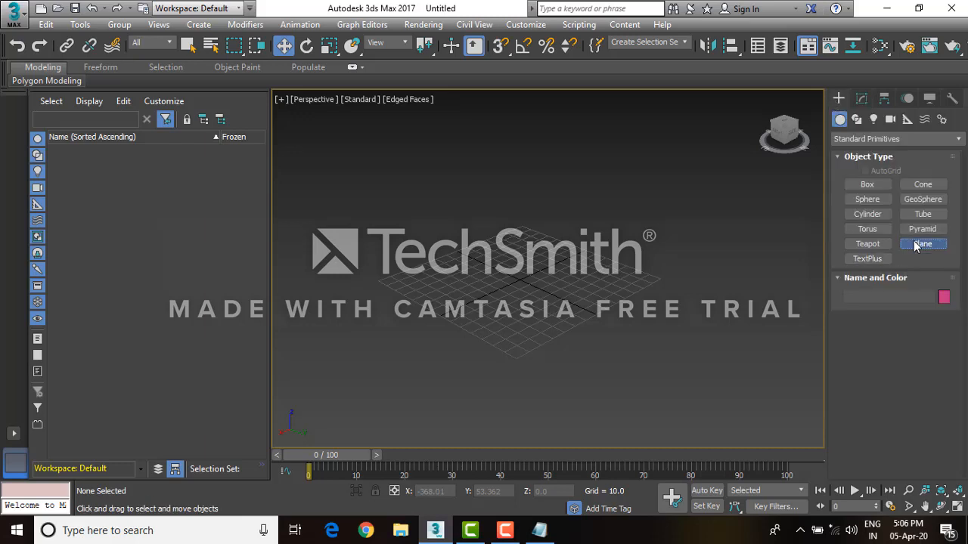
click(923, 244)
drag(390, 278, 756, 264)
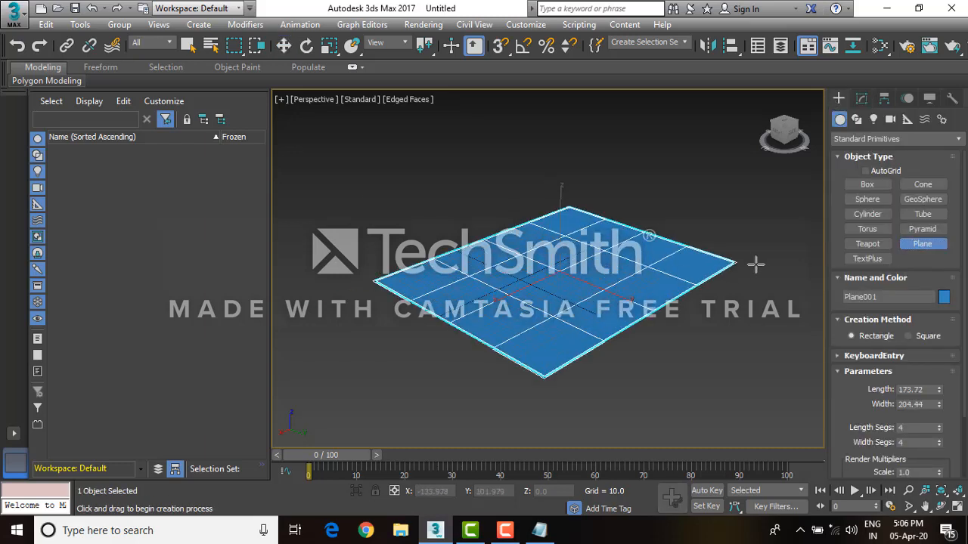
Create a teapot standing in the middle of the plane
click(867, 244)
drag(577, 280, 595, 291)
key(w)
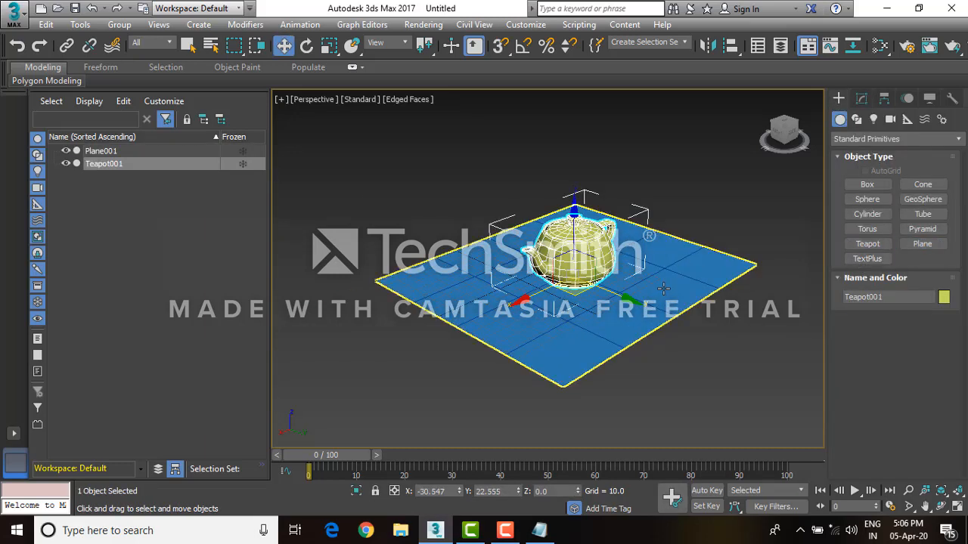
scroll(629, 318, up, 5)
alt+middle_drag(629, 318, 628, 248)
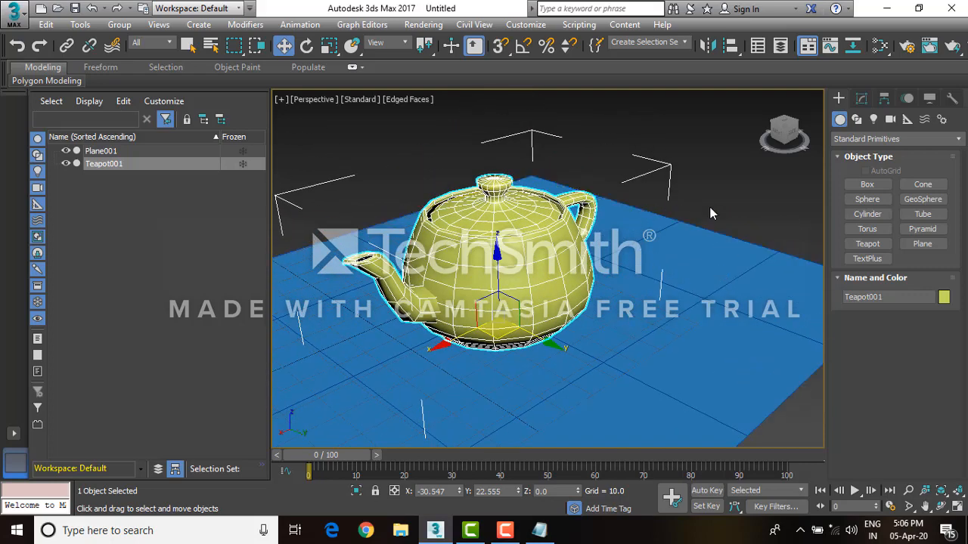
click(755, 205)
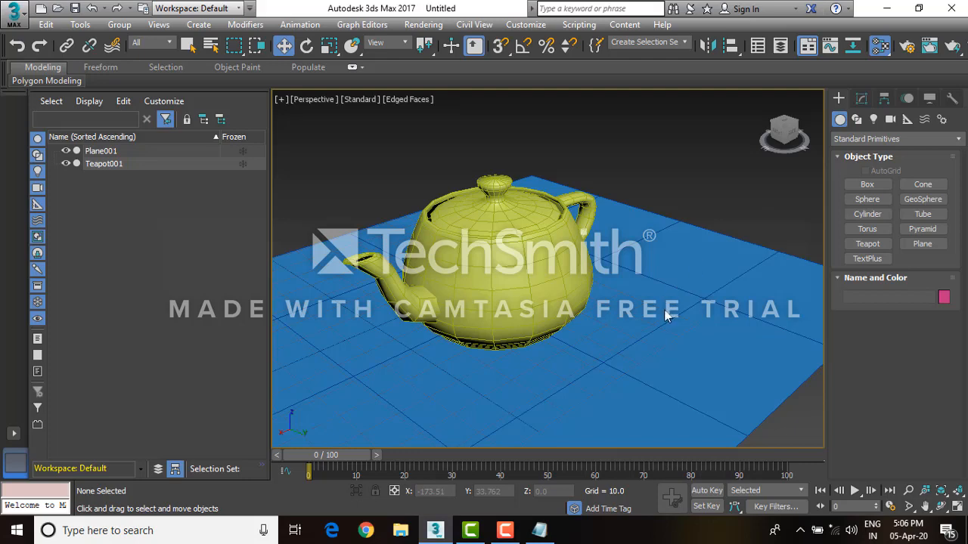
Open the material editor and add the note 'm for material editor' in Notepad
key(m)
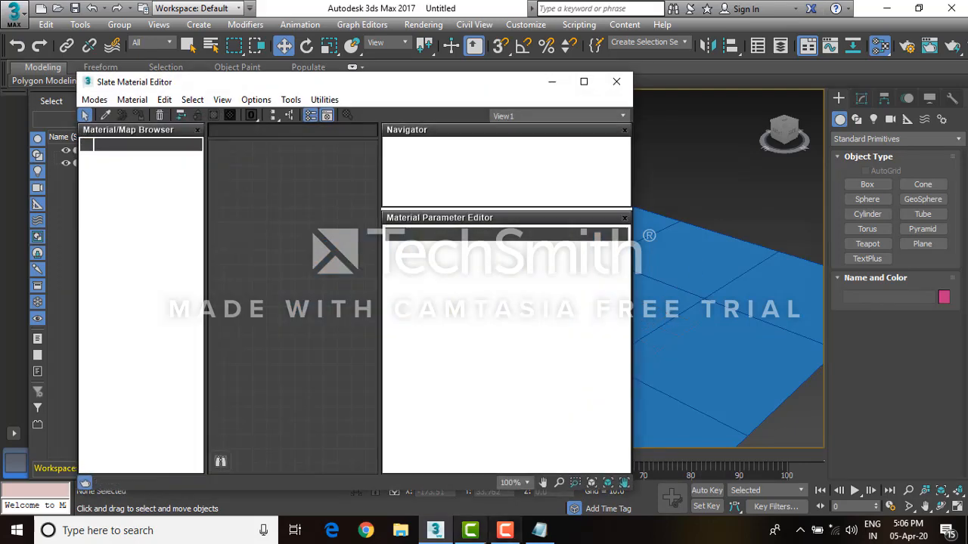
key(alt+Tab)
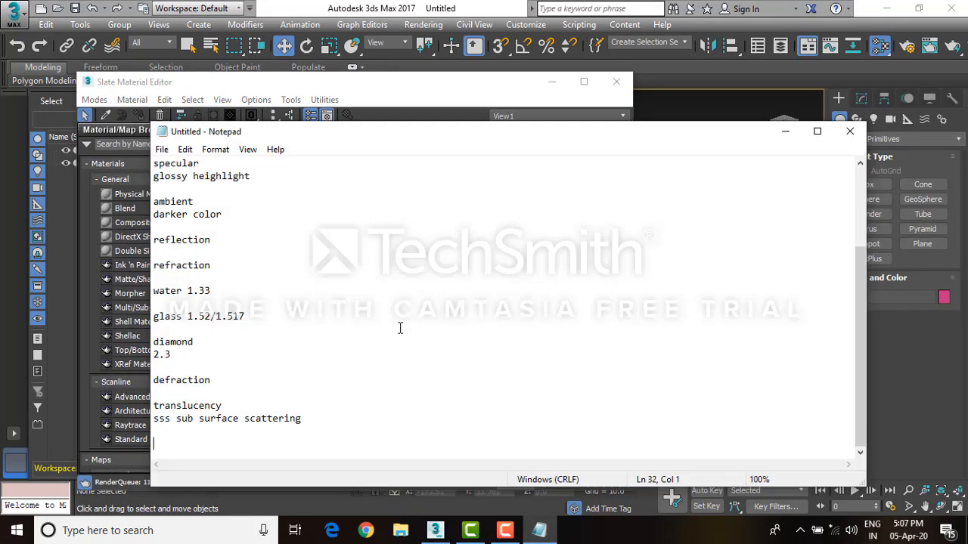
text(m for mate)
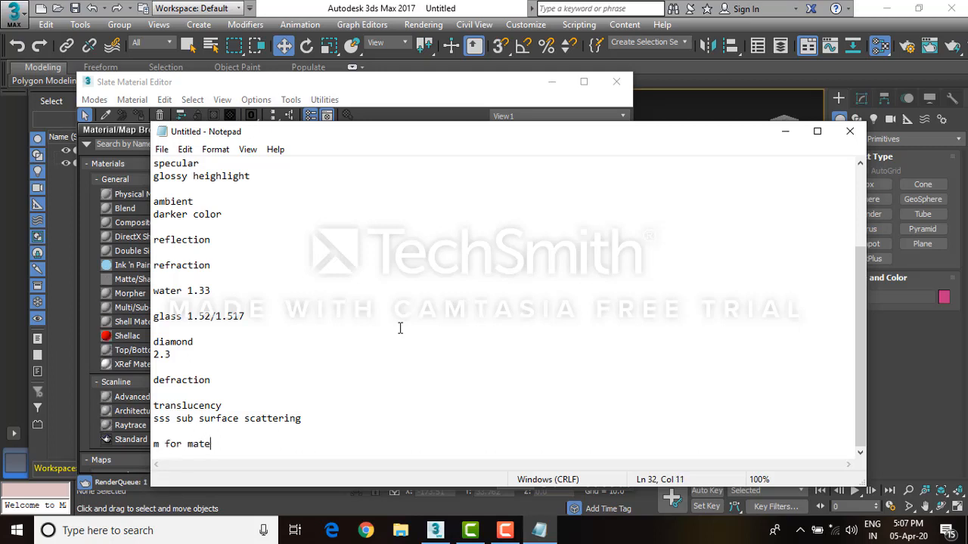
text(rial editor)
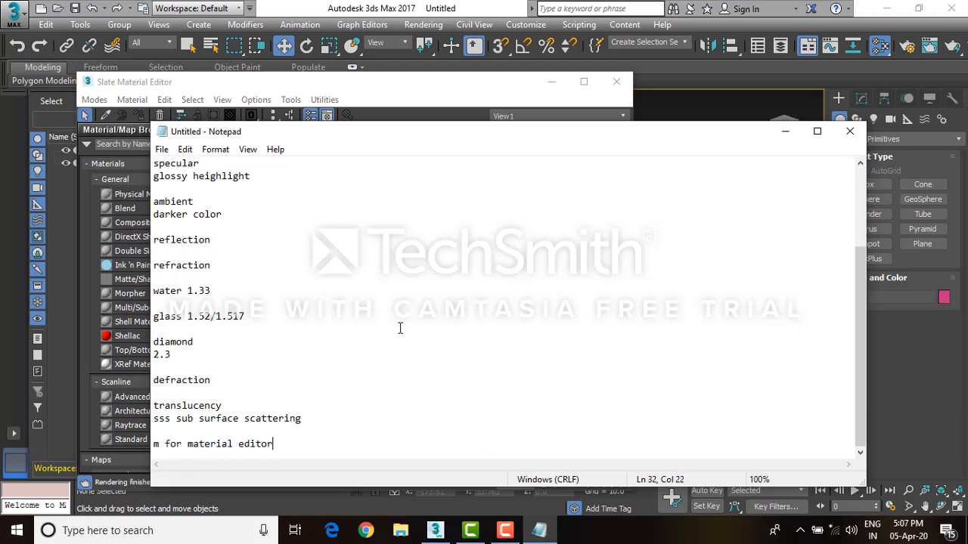
key(alt+Tab)
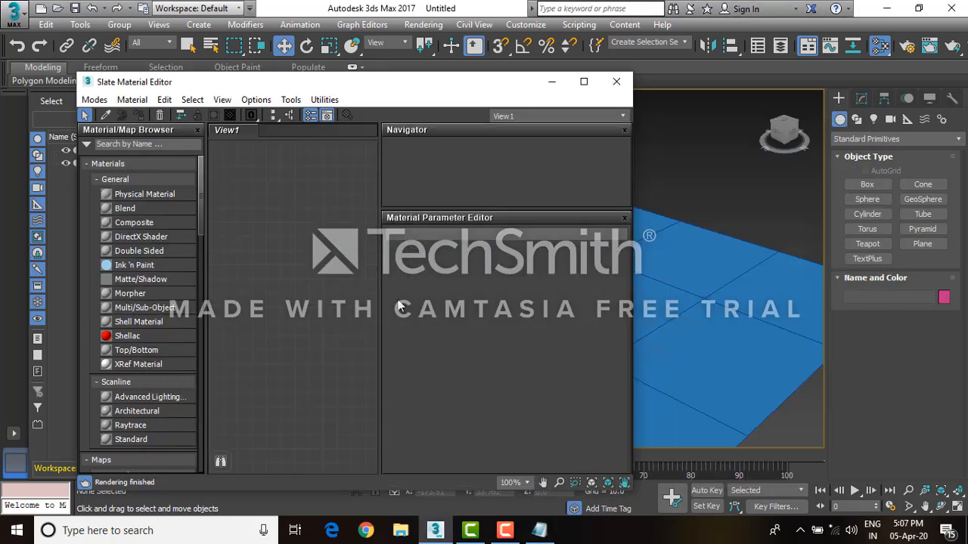
Switch the material editor to the Compact Material Editor mode
drag(447, 88, 514, 92)
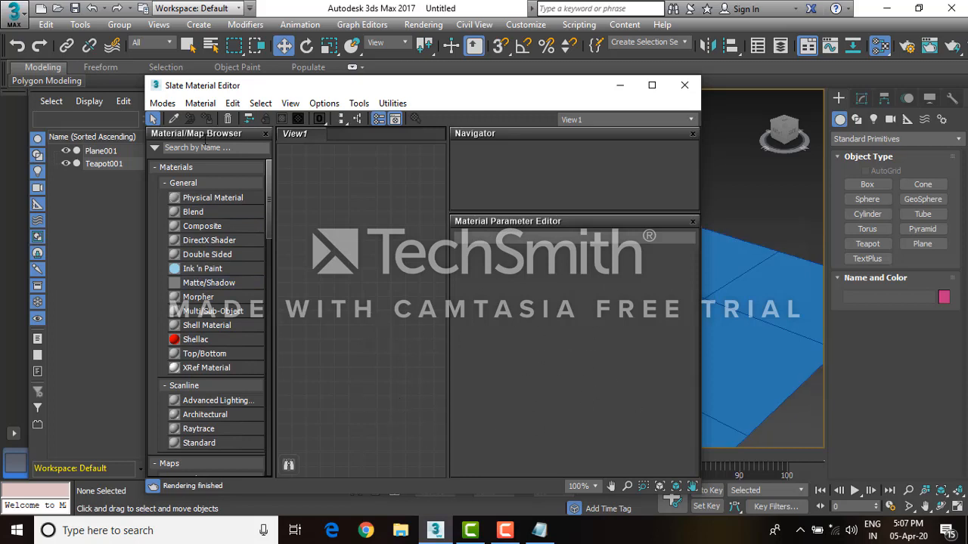
click(163, 103)
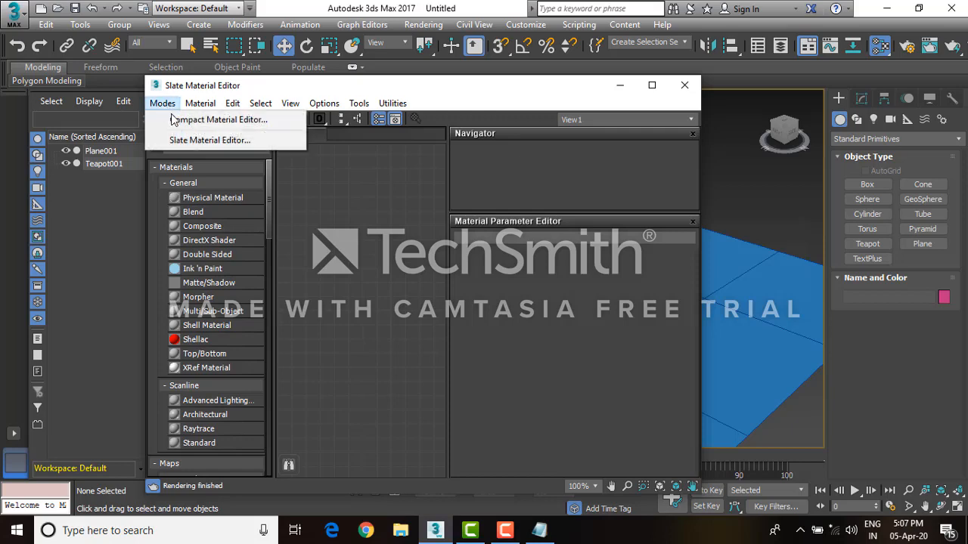
click(175, 120)
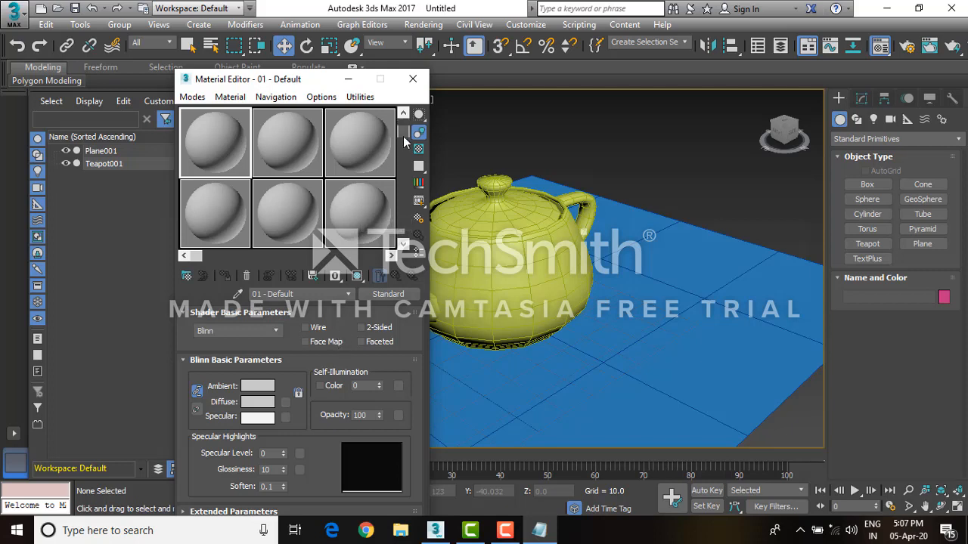
Select the second material sample slot in the Compact Material Editor
scroll(404, 143, down, 5)
scroll(404, 142, up, 5)
mouse_move(193, 256)
mouse_down()
mouse_move(394, 258)
mouse_move(189, 258)
mouse_up()
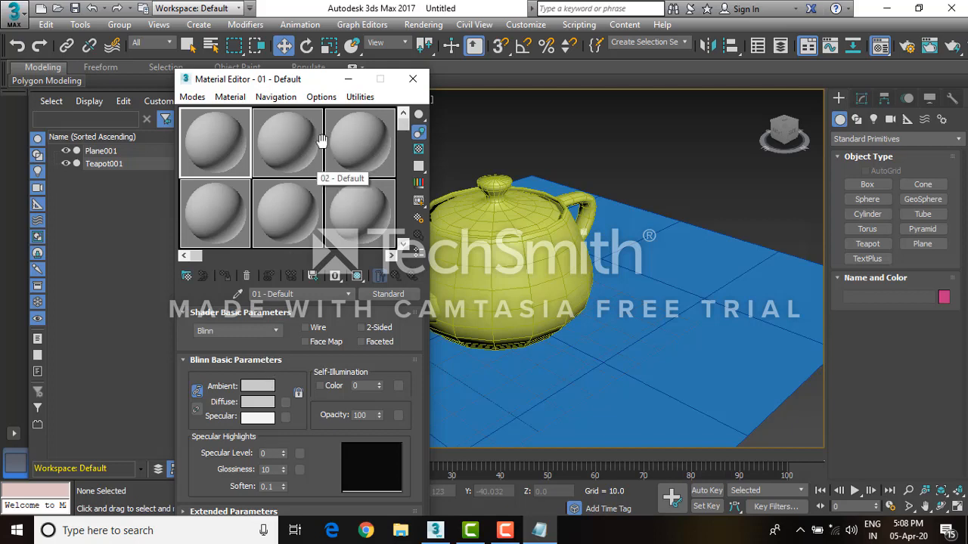
click(286, 130)
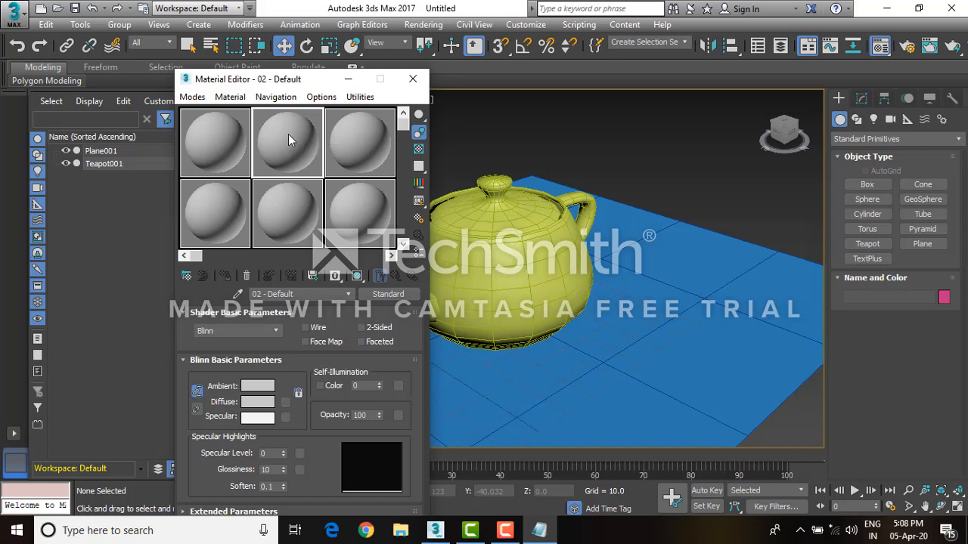
Apply the second sample material to the teapot
drag(288, 134, 455, 218)
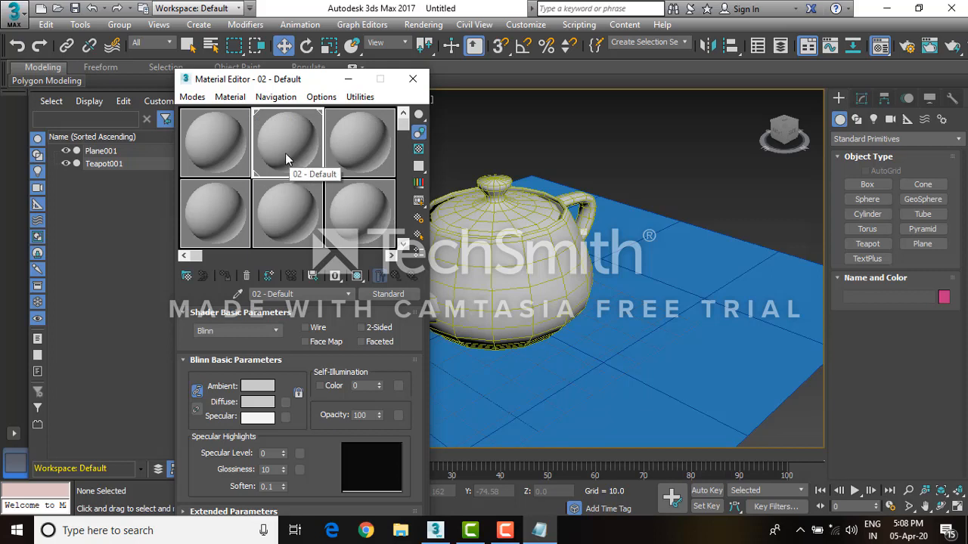
click(496, 238)
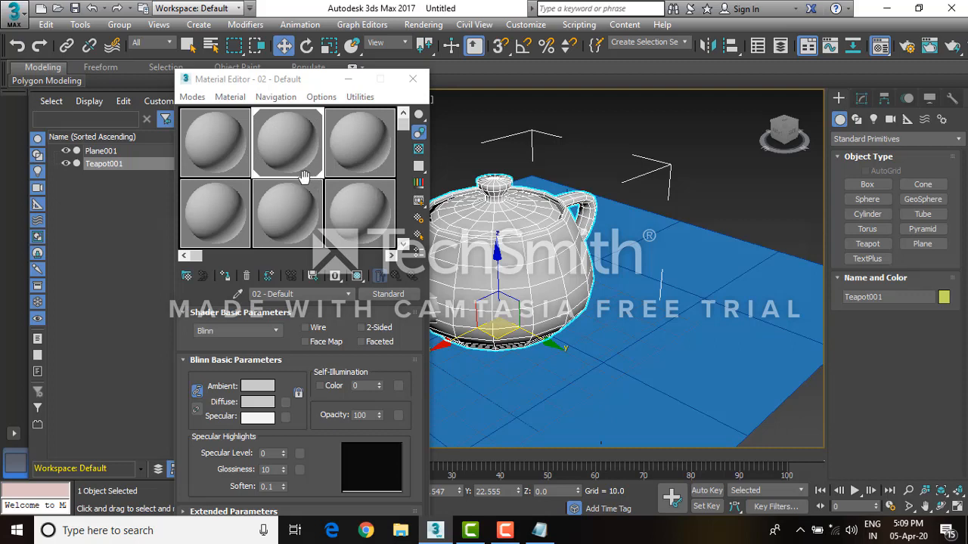
Assign the first sample material to the plane
click(703, 250)
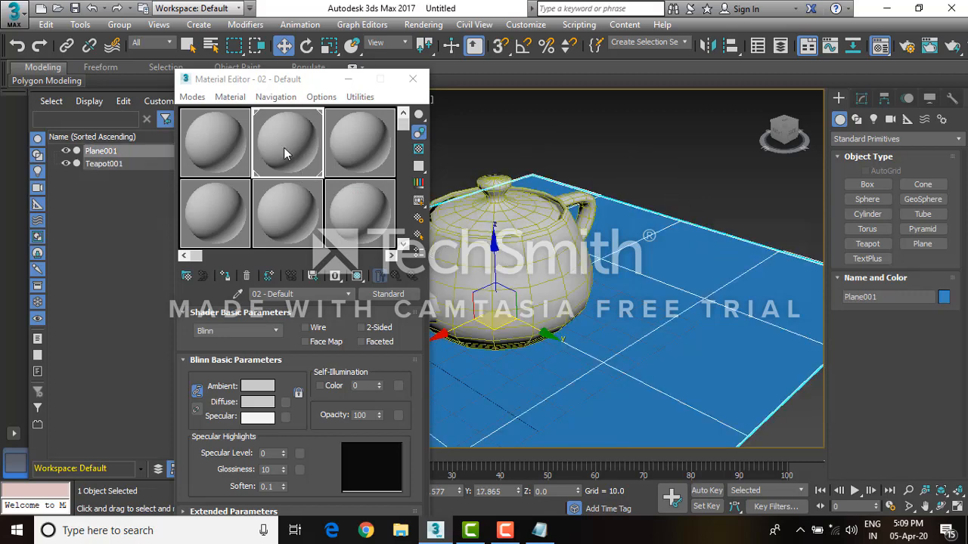
click(230, 136)
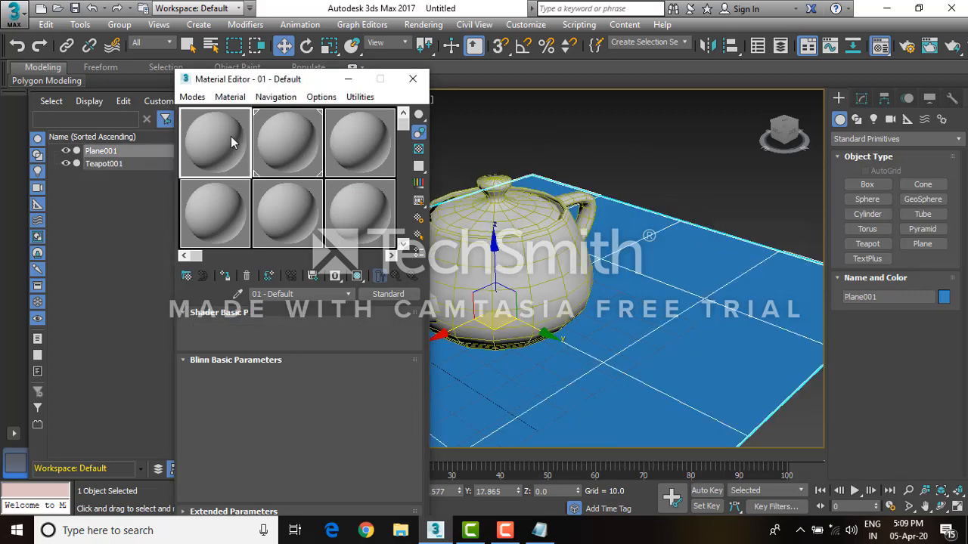
click(224, 277)
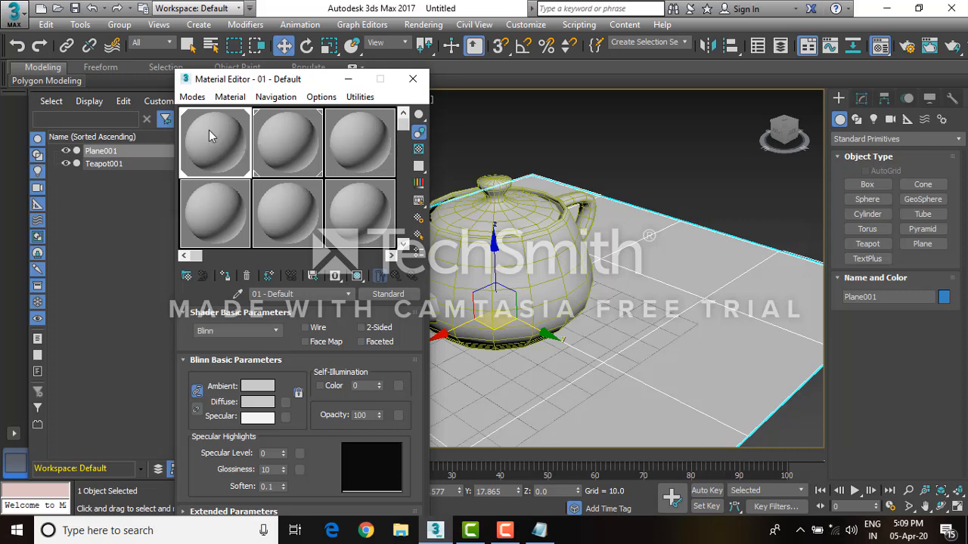
Set the first material's diffuse color to pink (R 199, G 15, B 171)
click(257, 402)
click(382, 119)
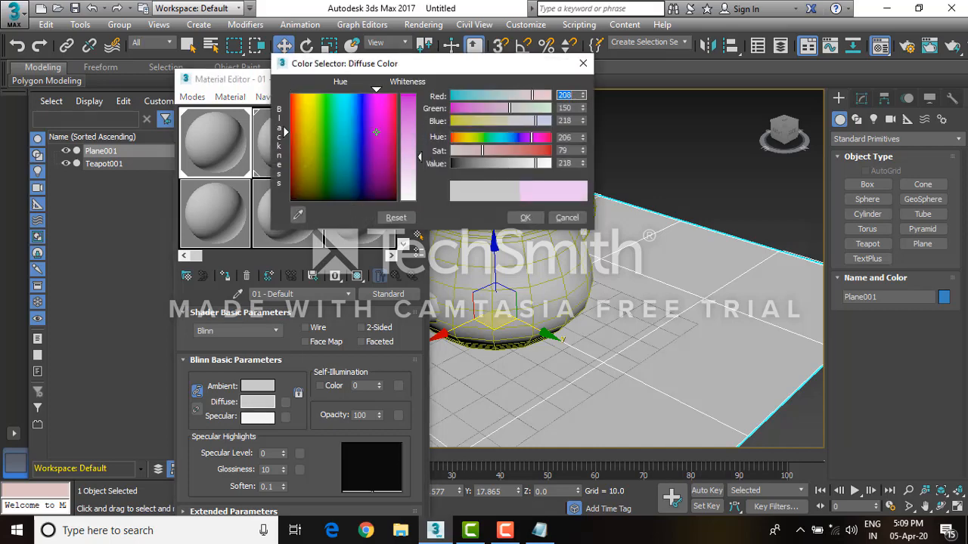
drag(406, 123, 415, 106)
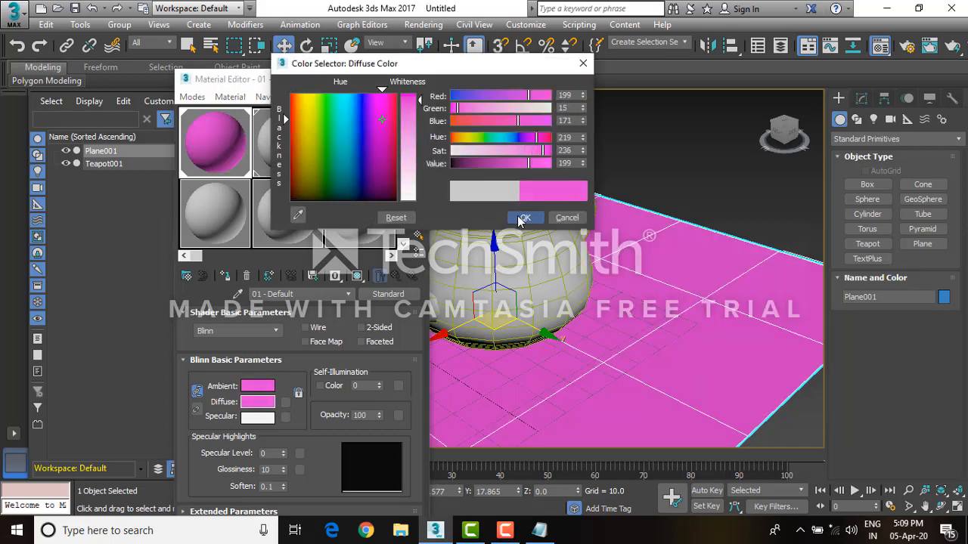
click(524, 218)
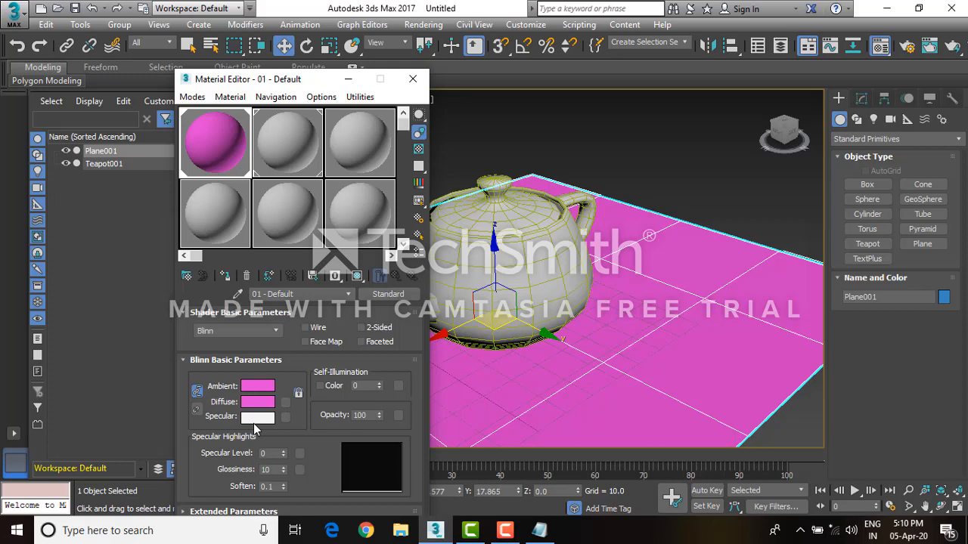
Set the second material's diffuse color to green (R 12, G 169, B 0)
click(282, 145)
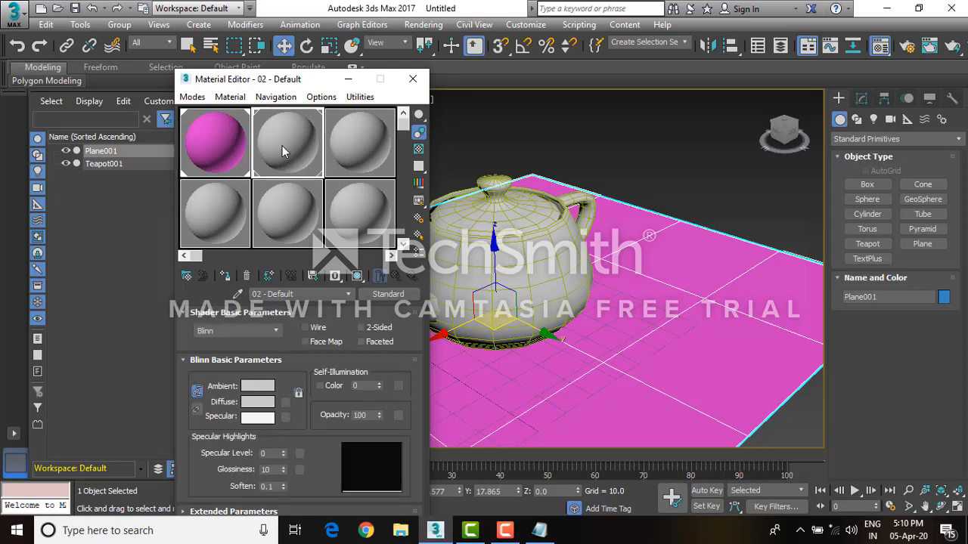
click(265, 403)
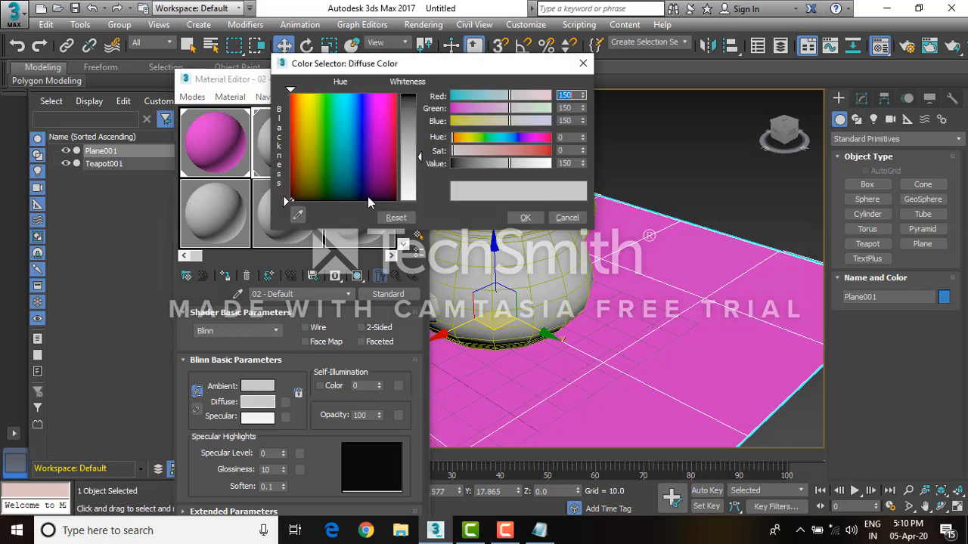
drag(344, 145, 325, 130)
drag(410, 148, 410, 93)
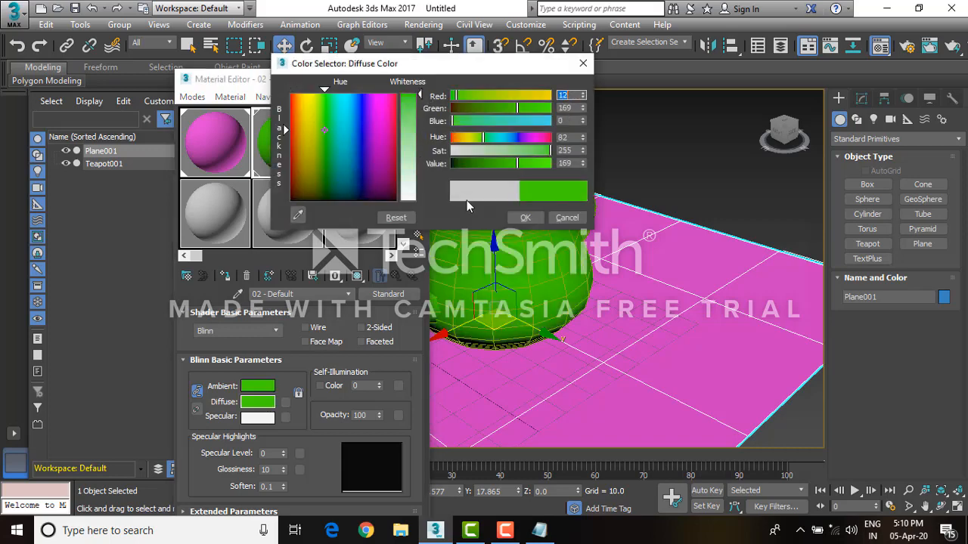
click(526, 219)
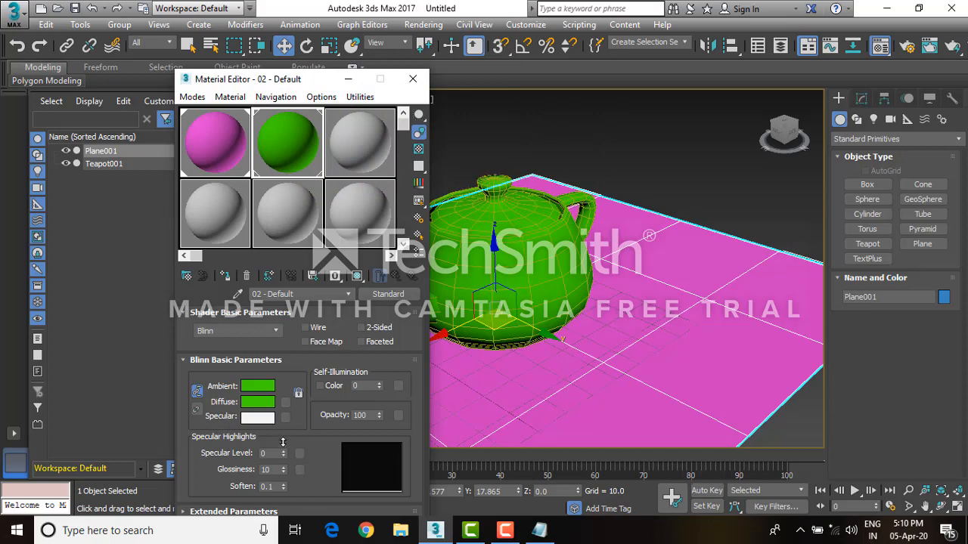
Set the second material's specular level to 68 and open an enlarged preview of its sample sphere
drag(283, 453, 281, 423)
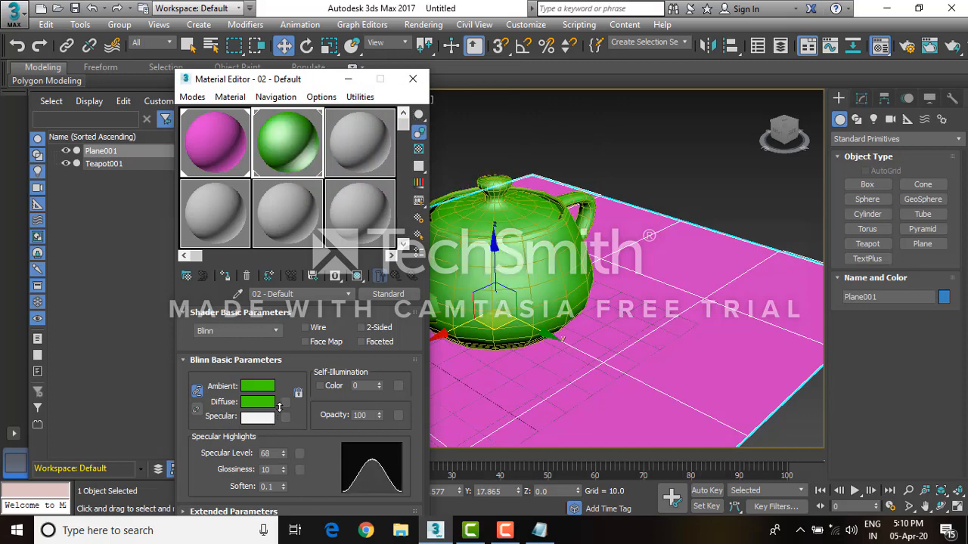
double_click(283, 133)
drag(252, 196, 254, 286)
drag(263, 84, 720, 83)
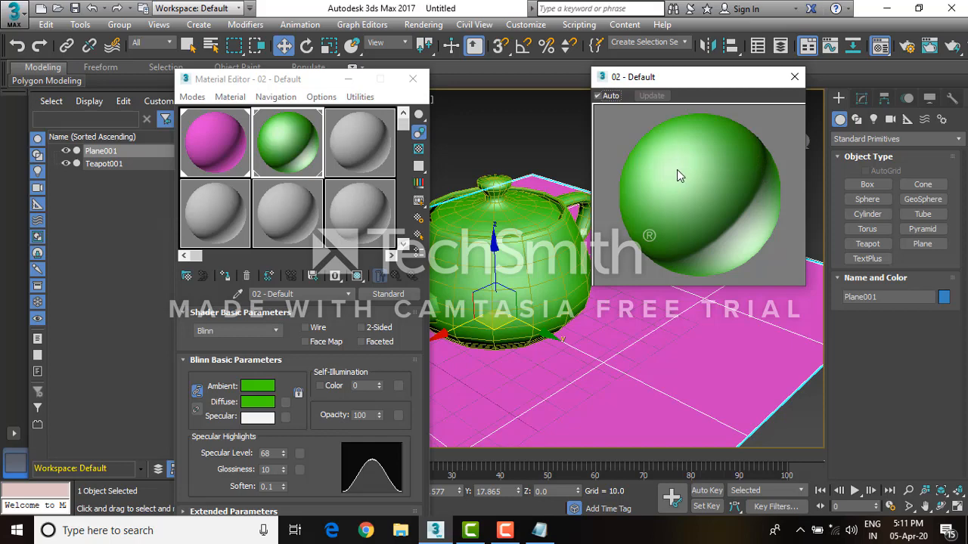
Set the specular color to white (255, 255, 255) and raise the glossiness to 94
click(256, 417)
click(369, 139)
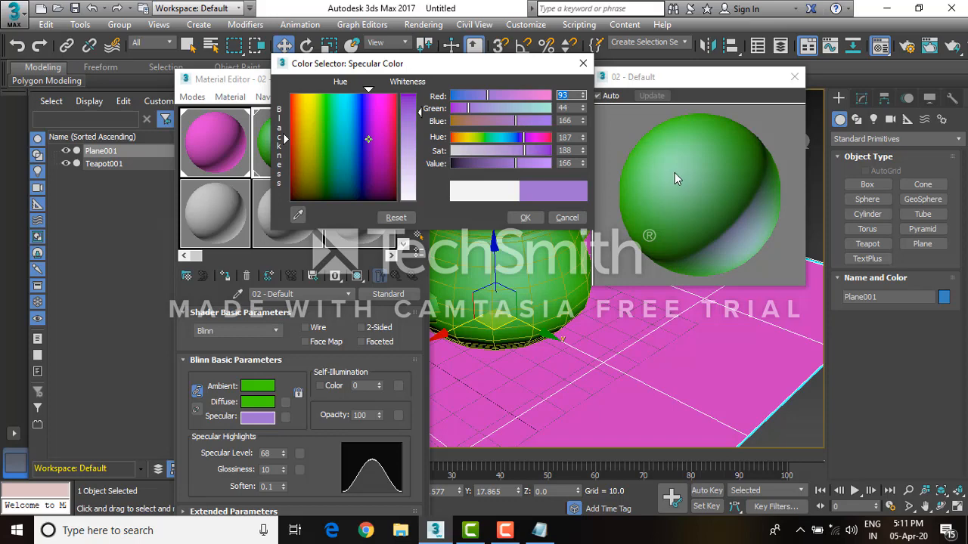
drag(420, 112, 412, 205)
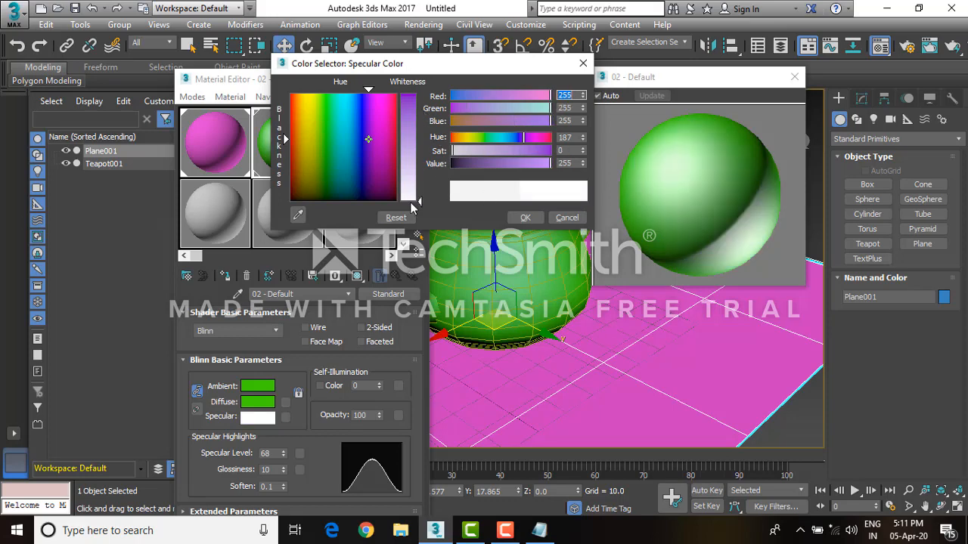
click(525, 217)
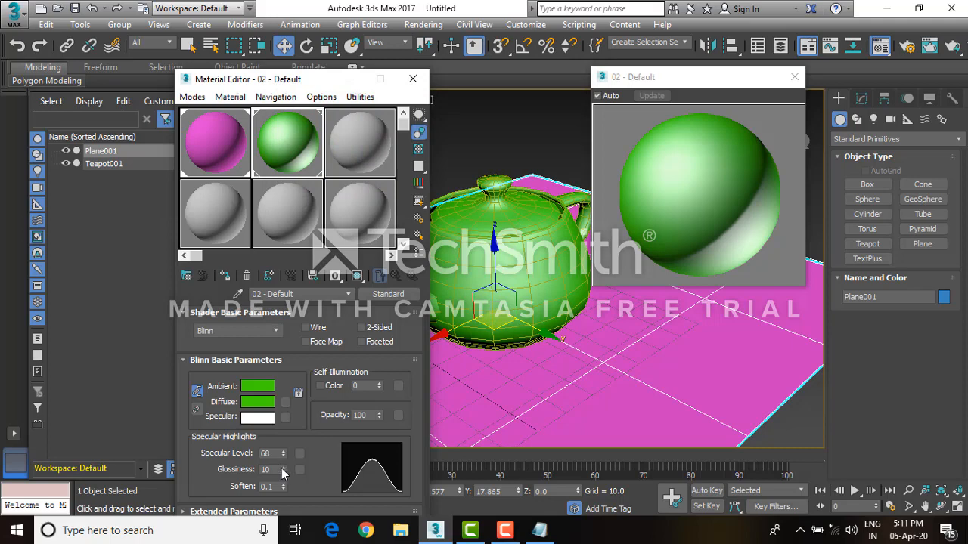
drag(284, 470, 282, 463)
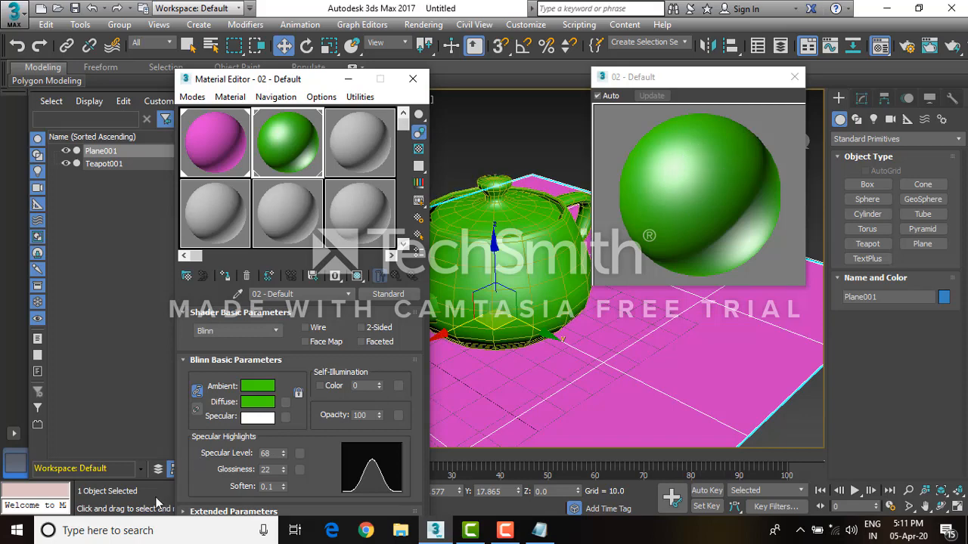
drag(283, 471, 283, 418)
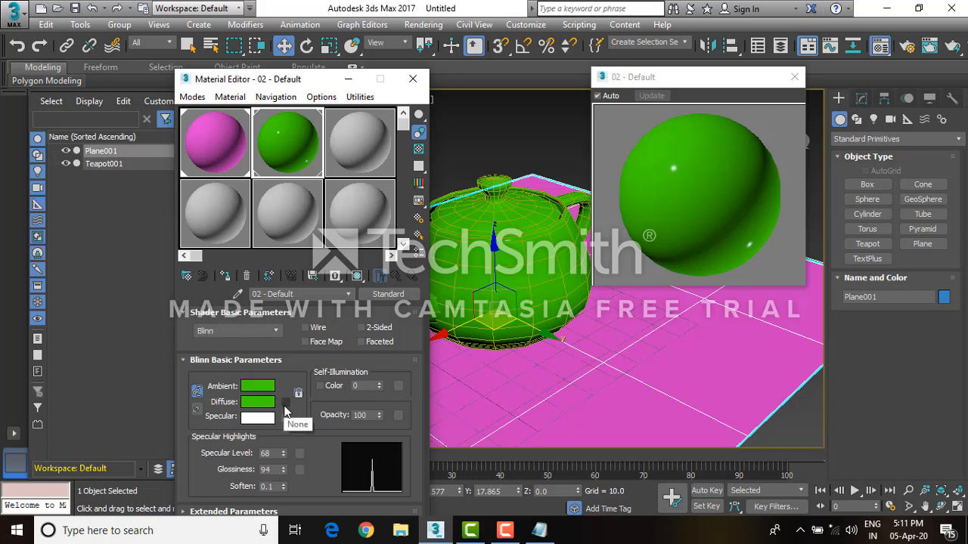
Load 3ds-max-2.jpg from D:\tta video as a Bitmap diffuse map and show it shaded in the viewport
click(285, 415)
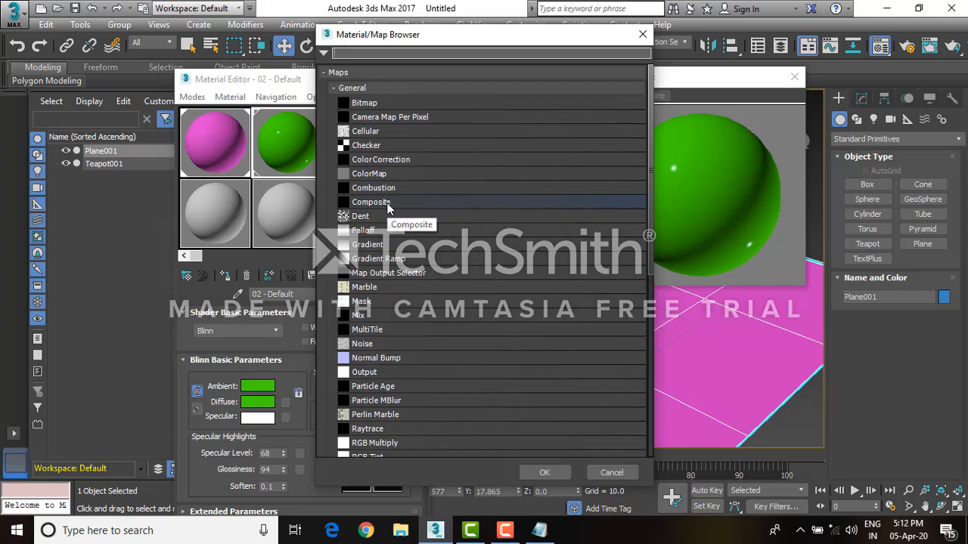
click(370, 105)
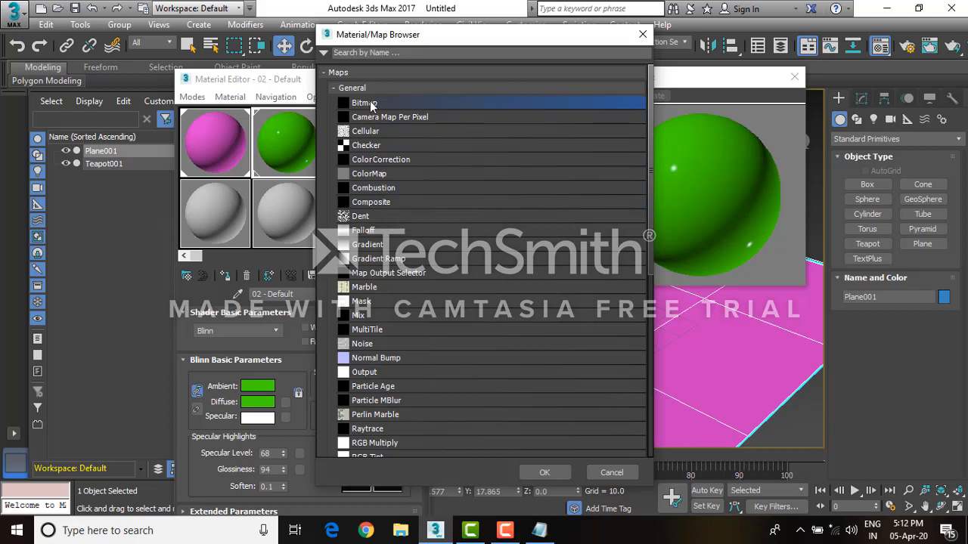
double_click(370, 104)
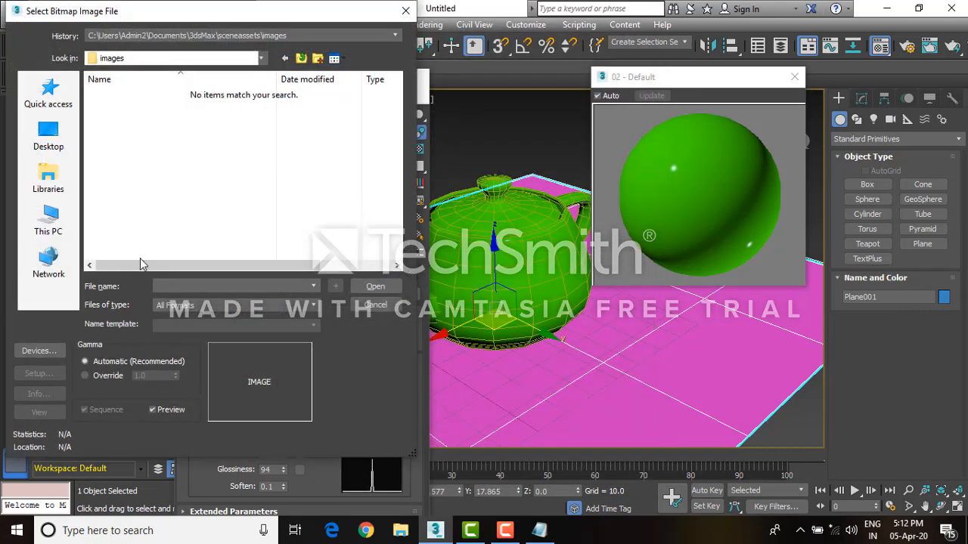
click(47, 215)
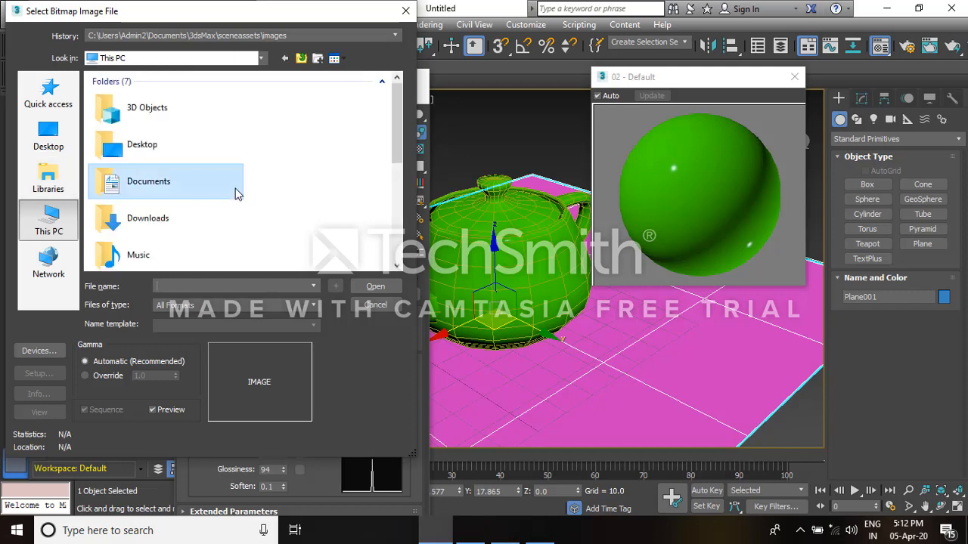
scroll(171, 193, down, 3)
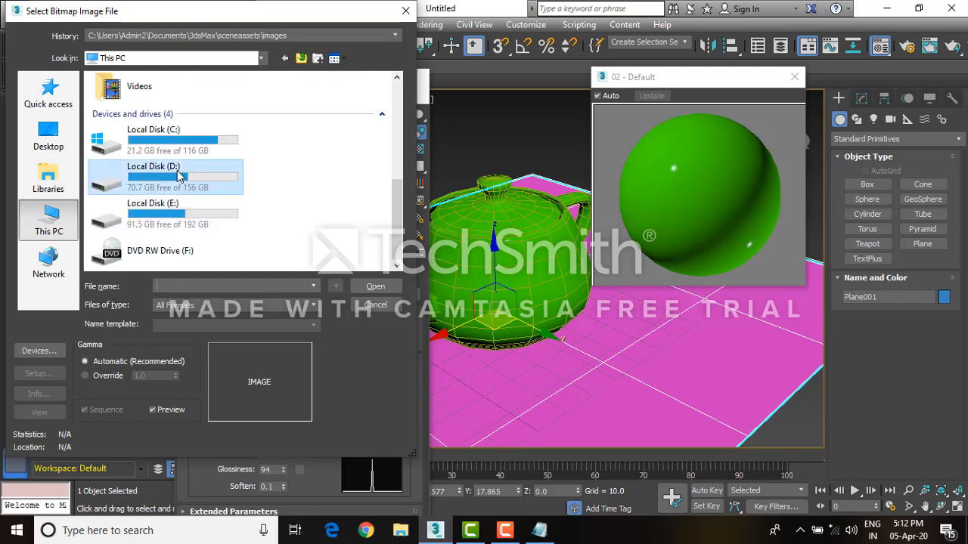
double_click(174, 178)
scroll(166, 176, down, 5)
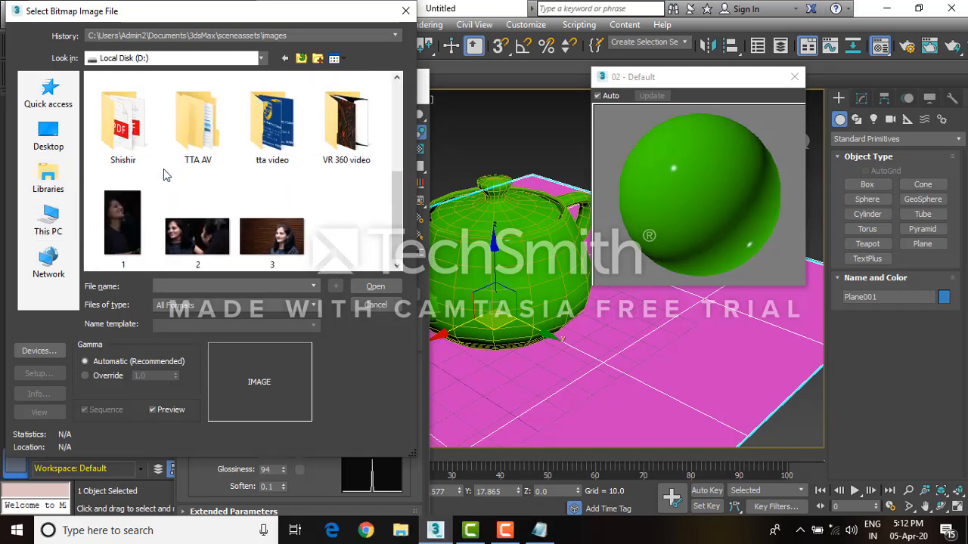
scroll(168, 174, up, 2)
double_click(272, 229)
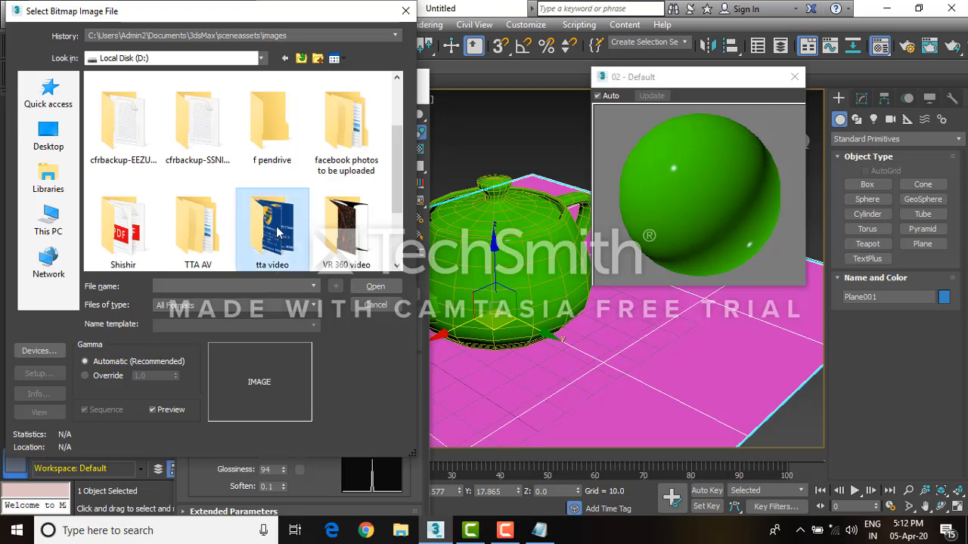
double_click(206, 130)
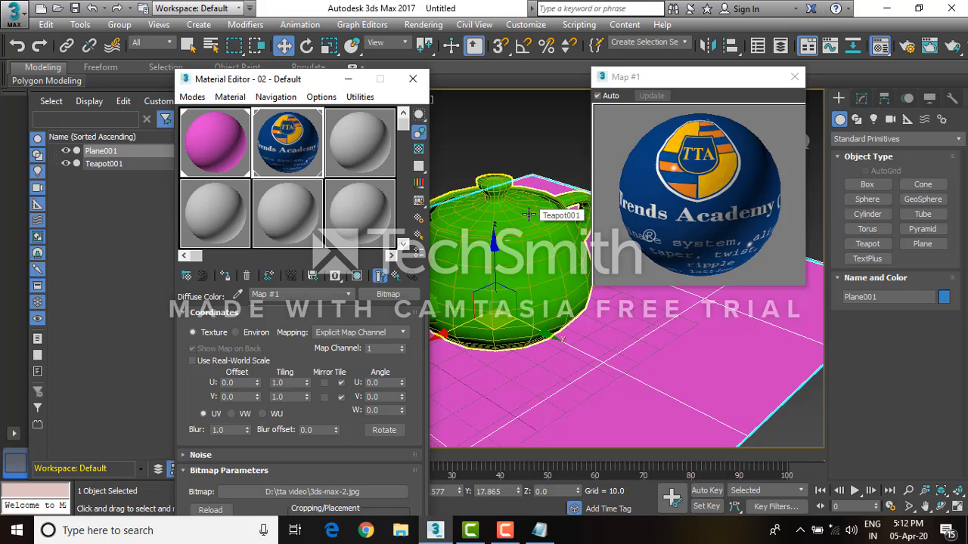
click(358, 276)
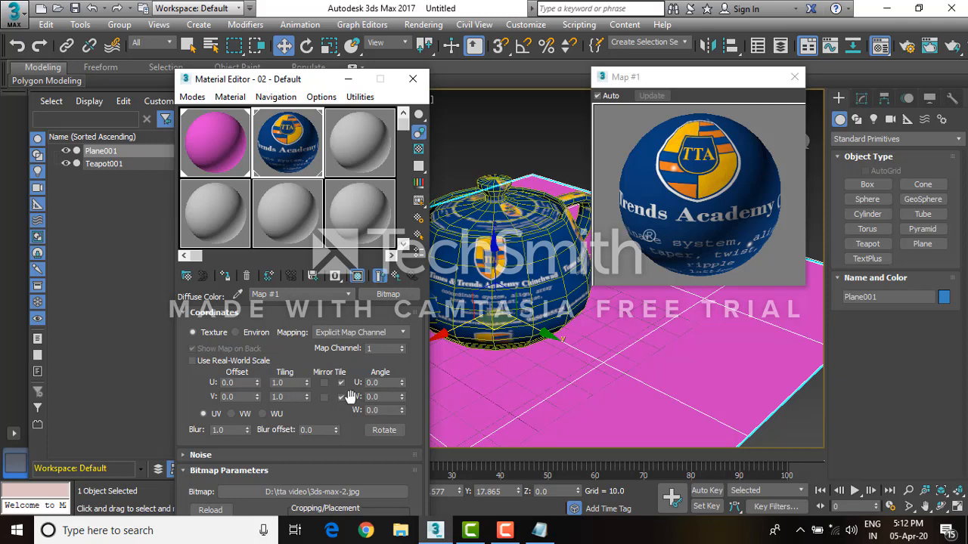
Set the bitmap's offset to U 0.2 and V 0.3
double_click(242, 385)
key(Return)
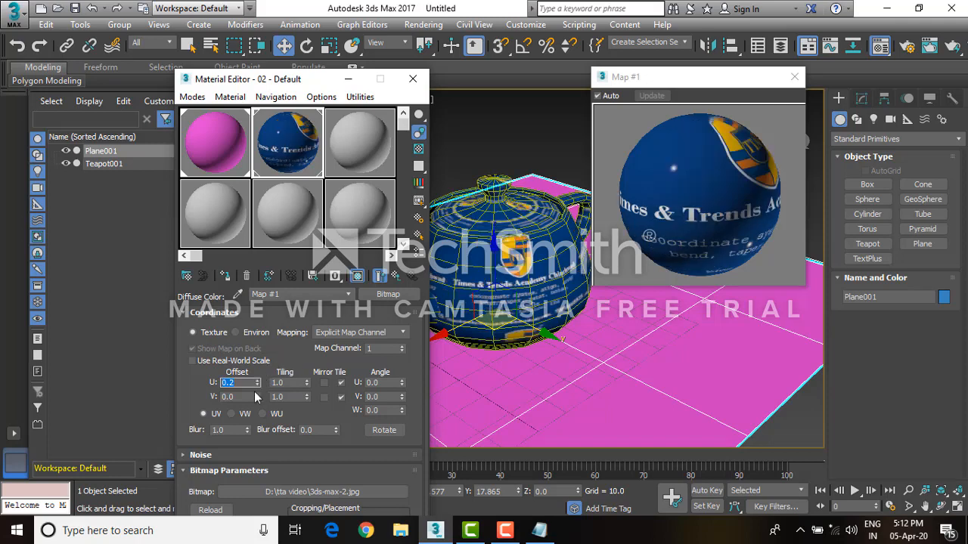
double_click(227, 397)
text(0.3)
key(Return)
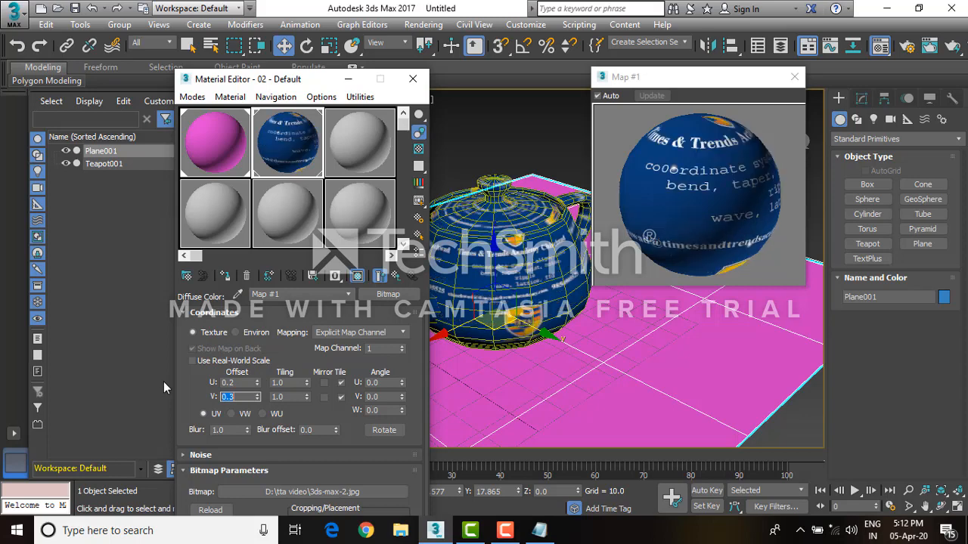
Try tiling the bitmap 12 times in U and V, then reset both tiling values to 1
double_click(281, 383)
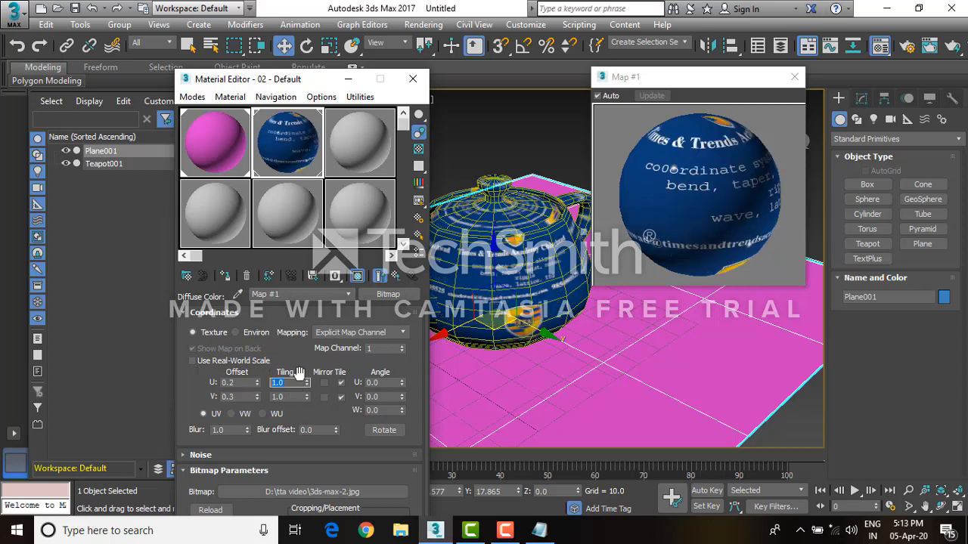
text(12)
double_click(295, 396)
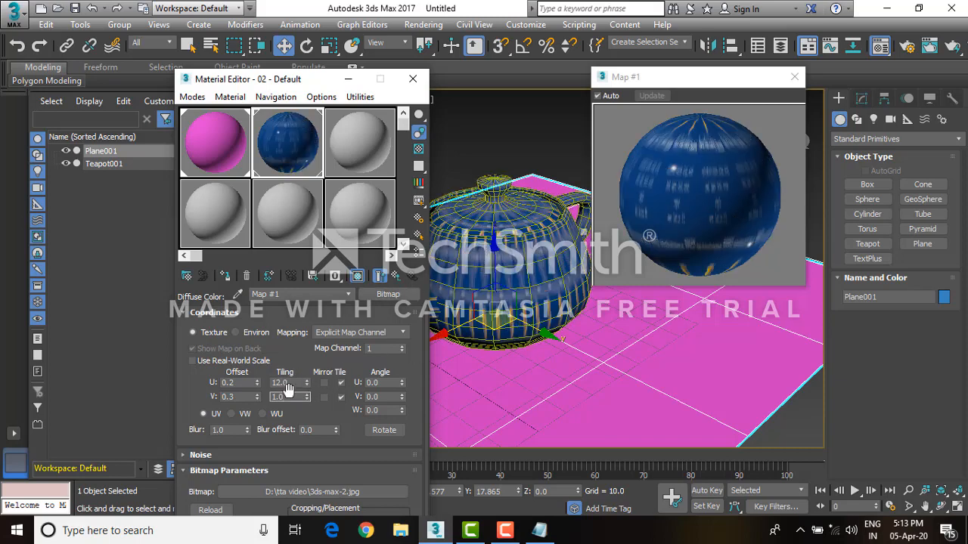
text(12)
key(Tab)
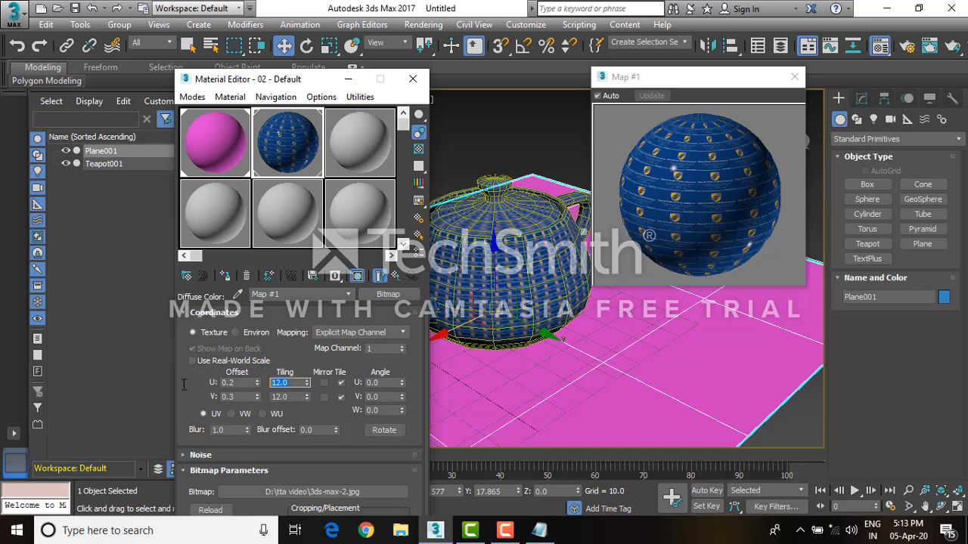
text(1)
double_click(291, 397)
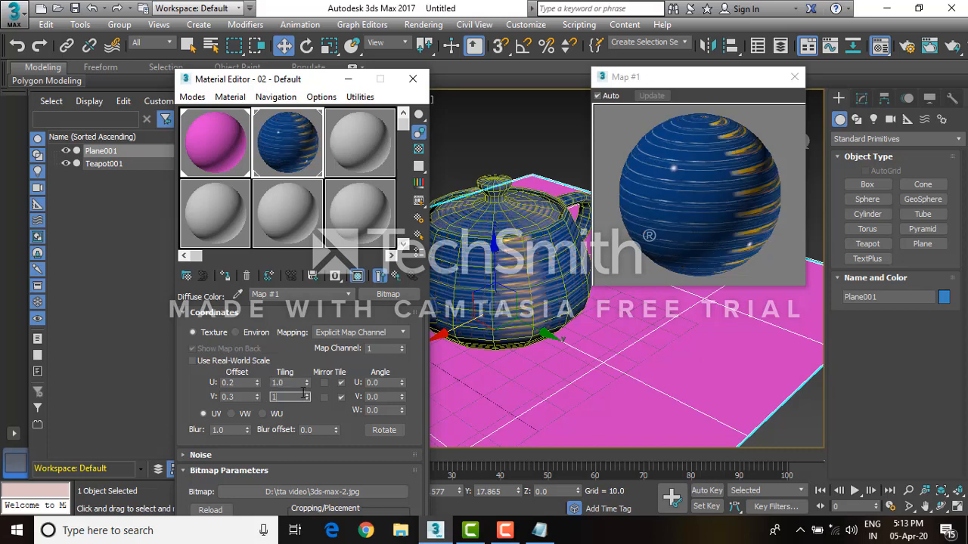
text(1)
Rotate the bitmap to a W angle of 75
click(301, 384)
drag(402, 415, 422, 359)
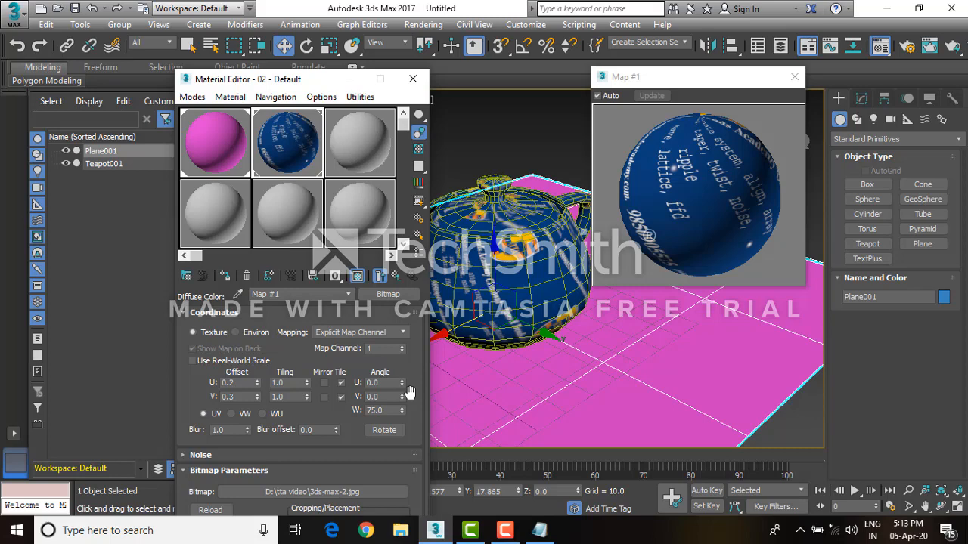
Return to the parent material and clear the bitmap map from the diffuse slot
click(397, 278)
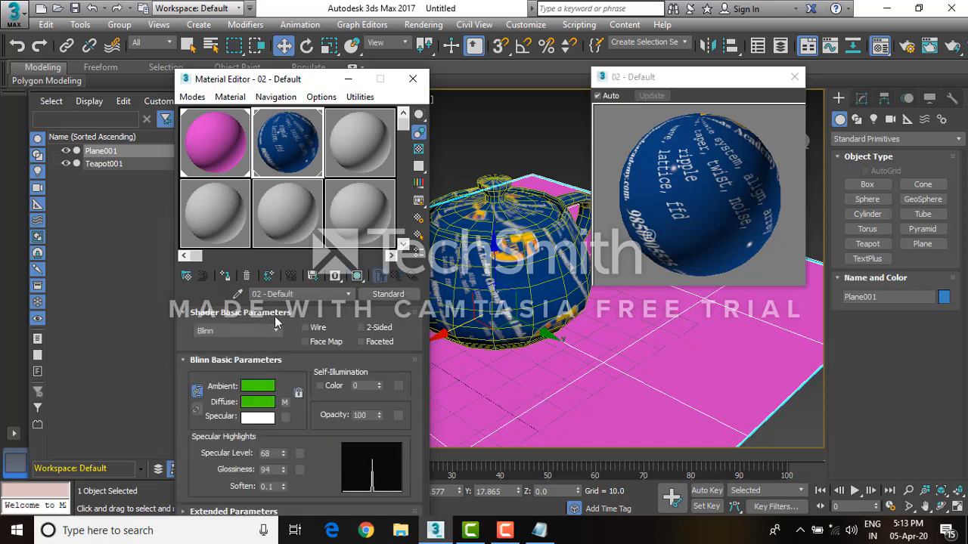
right_click(287, 405)
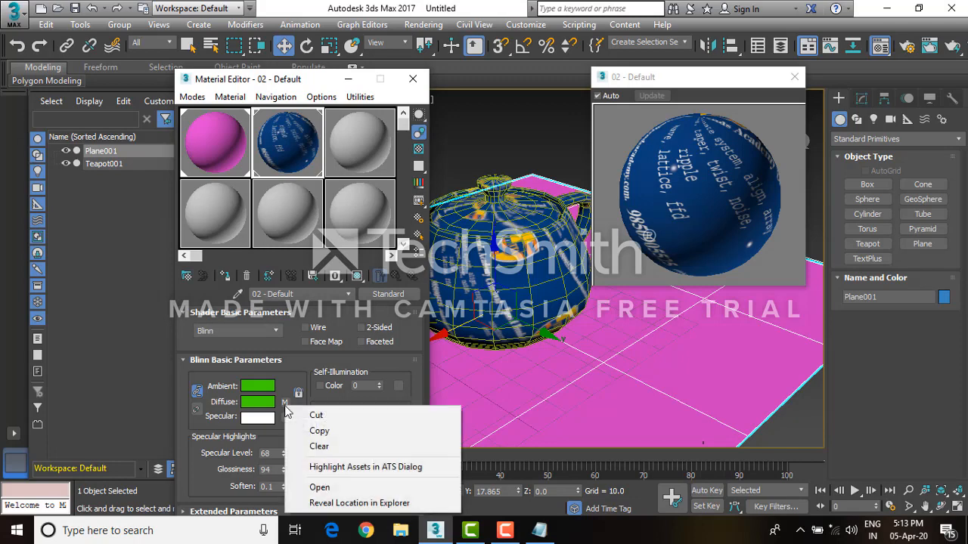
click(319, 447)
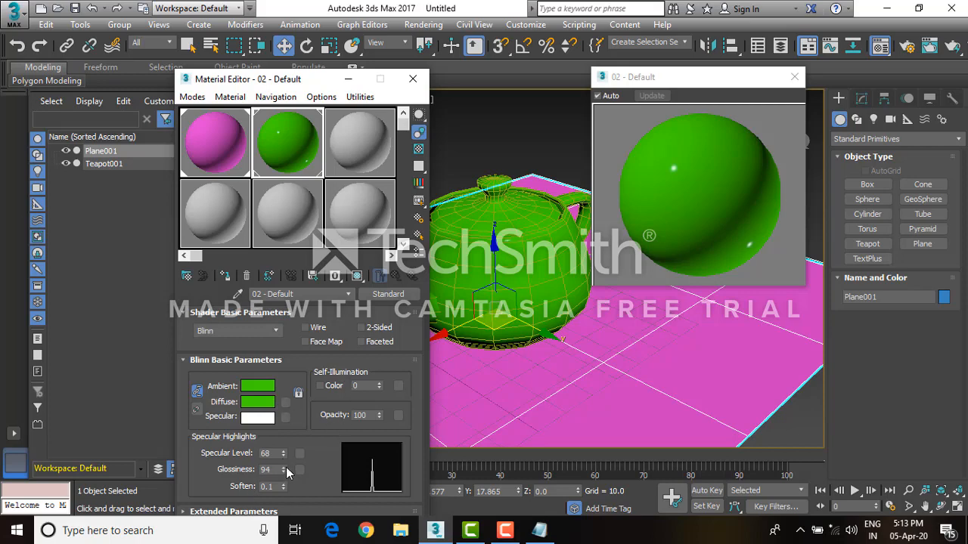
Set the specular highlight glossiness to 33 and the soften value to 0.81
drag(284, 470, 286, 484)
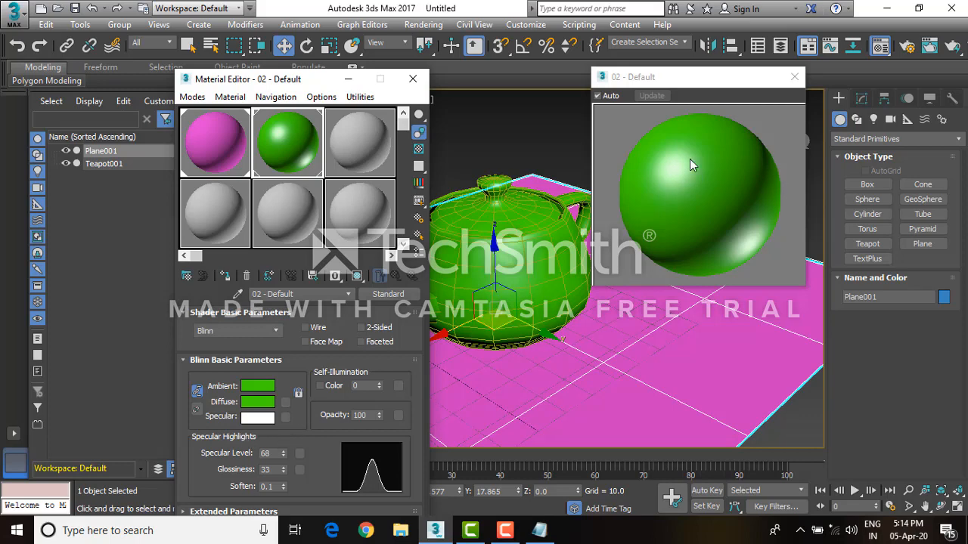
drag(283, 486, 281, 468)
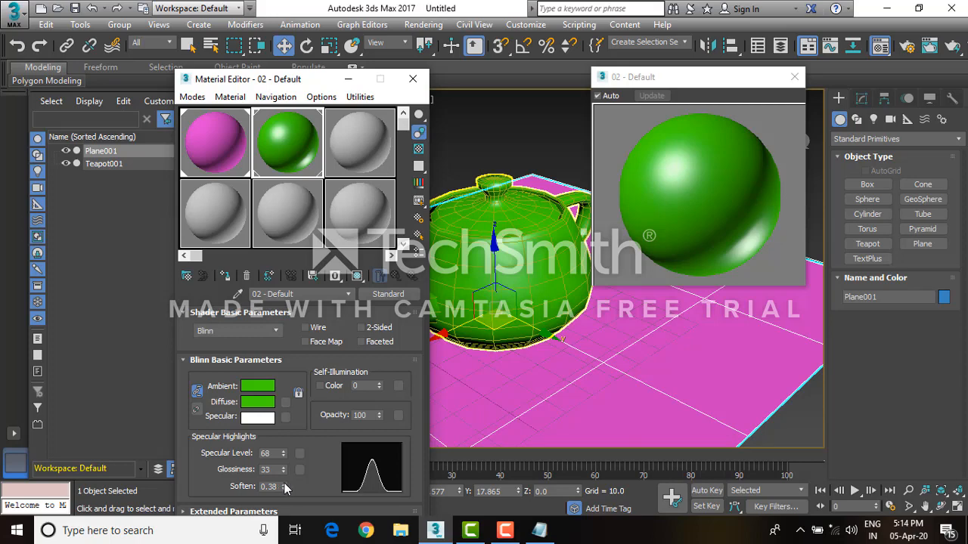
drag(286, 486, 285, 454)
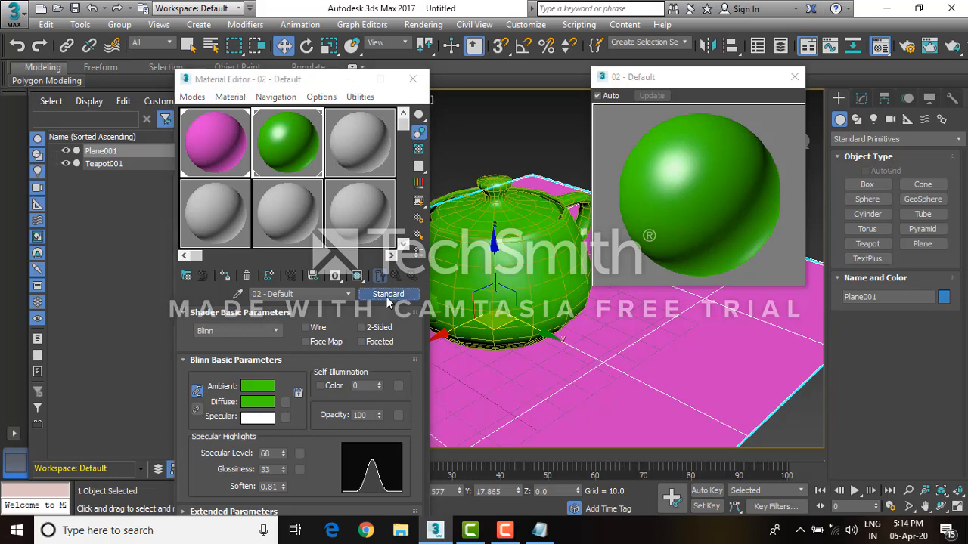
Change the material type to Physical Material and apply the Glass (Solid Geometry) preset
click(386, 295)
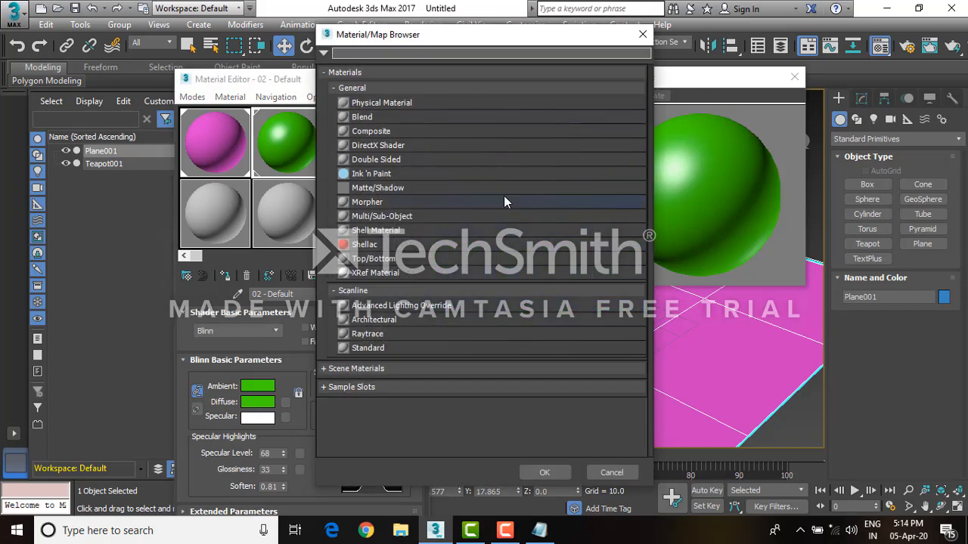
double_click(397, 103)
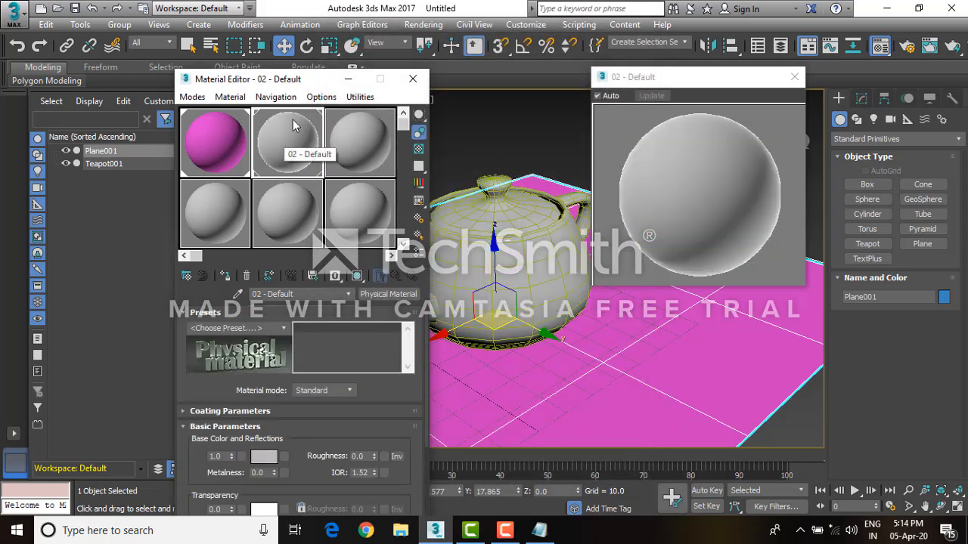
click(285, 333)
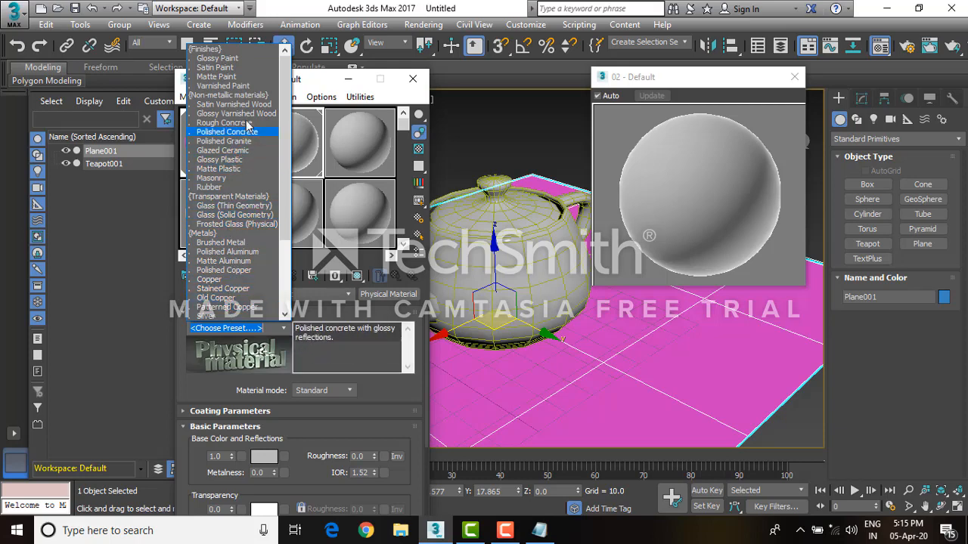
click(257, 215)
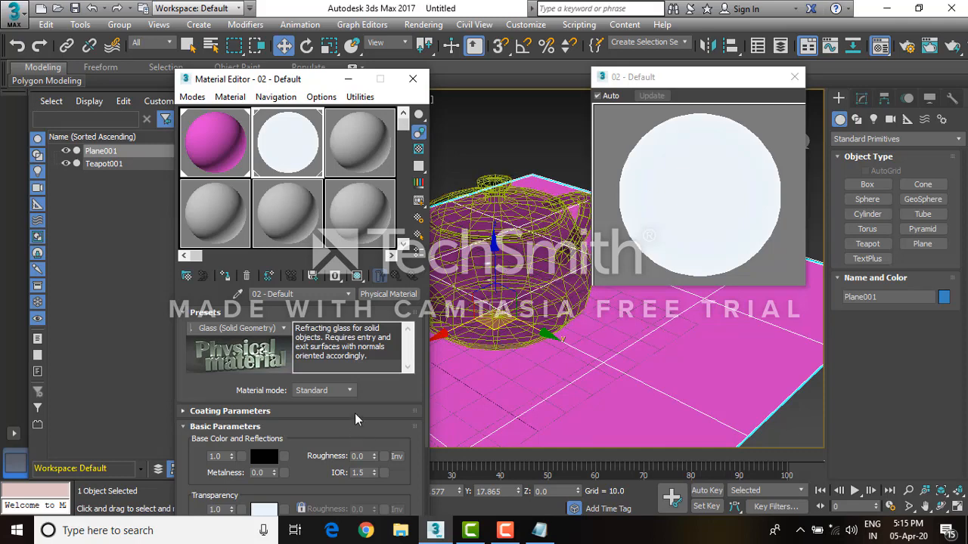
Set the glass material's IOR to 1.33 in the basic parameters
drag(355, 413, 383, 290)
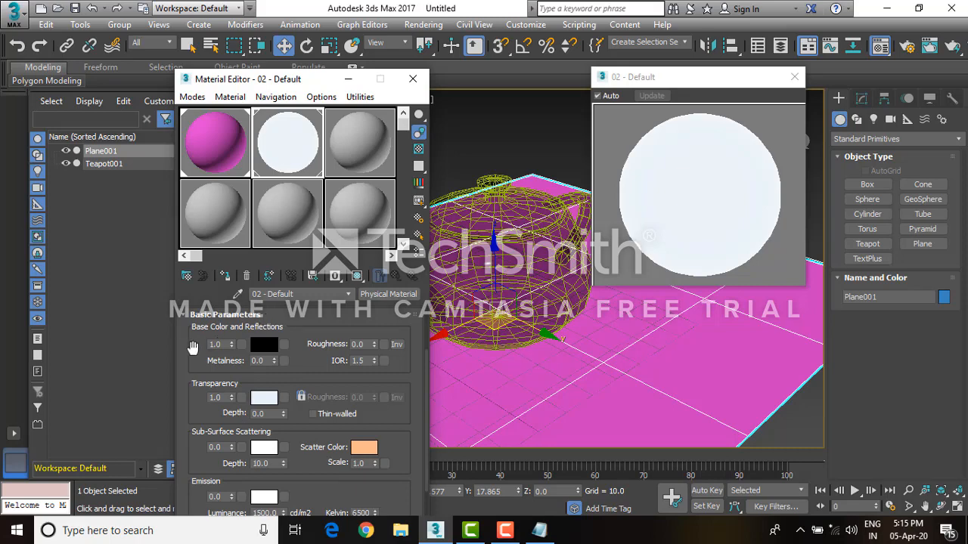
drag(193, 346, 205, 379)
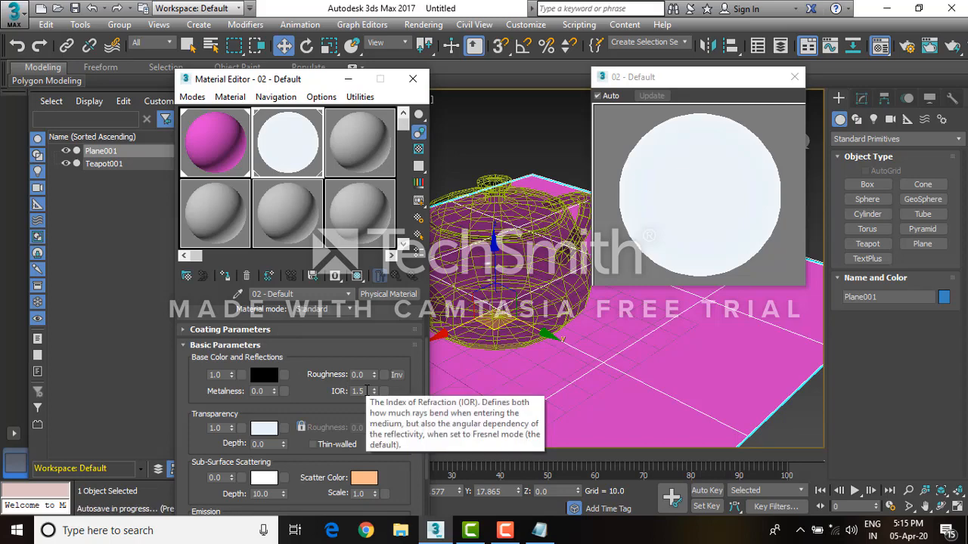
double_click(366, 391)
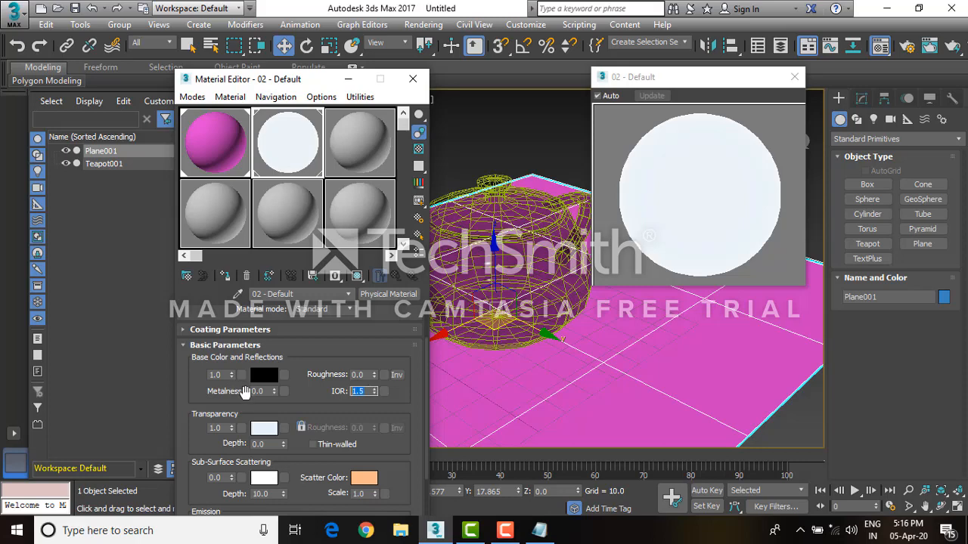
text(1.33)
click(411, 400)
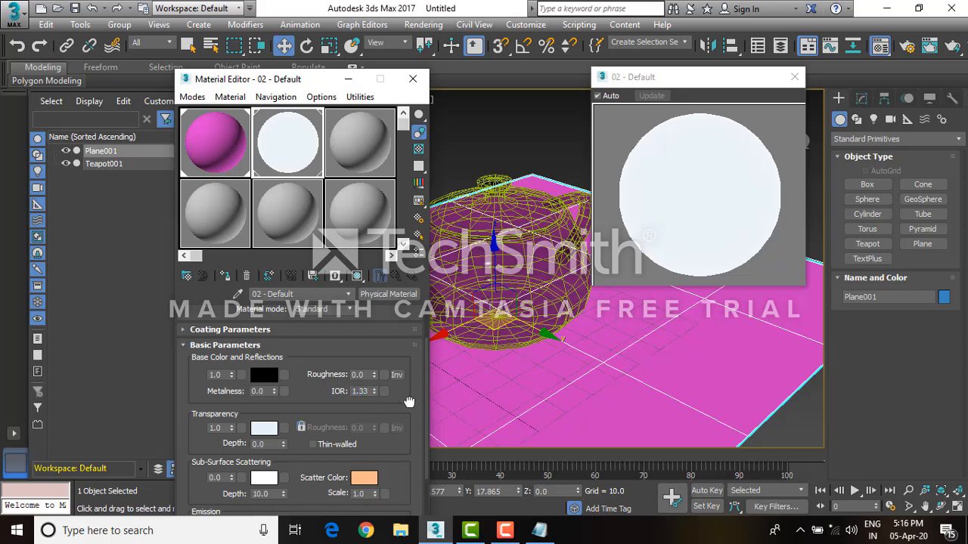